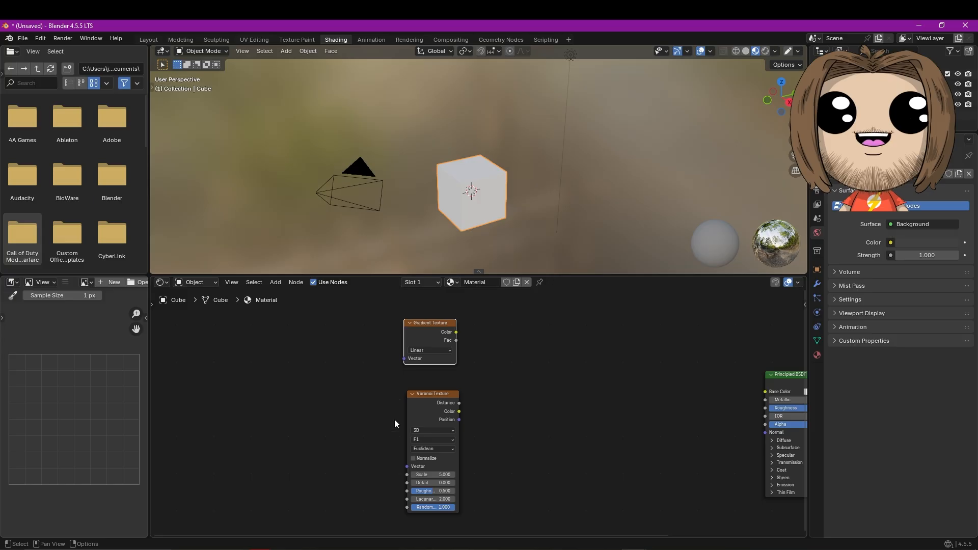
Add a Mapping node beside the Voronoi Texture node, on its input side
key(shift+a)
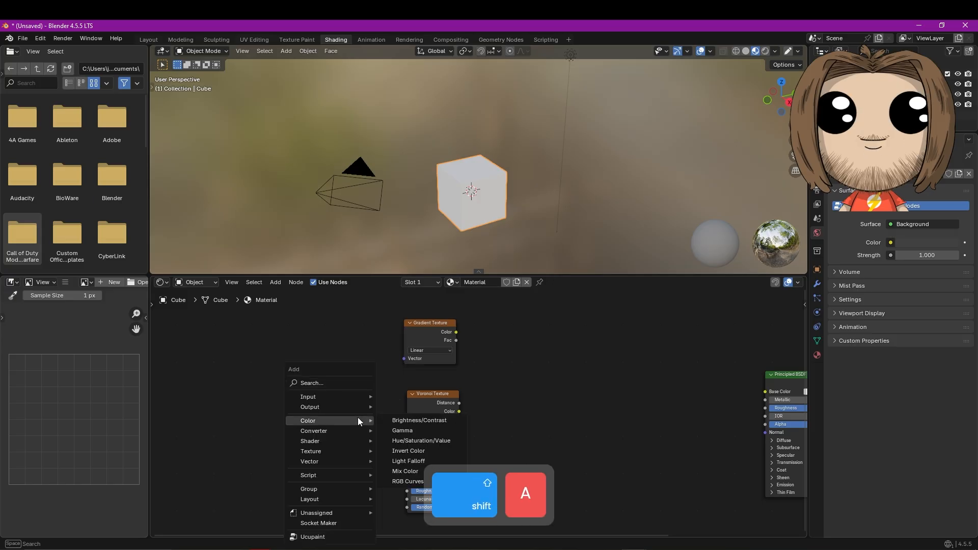
text(mapp)
key(Return)
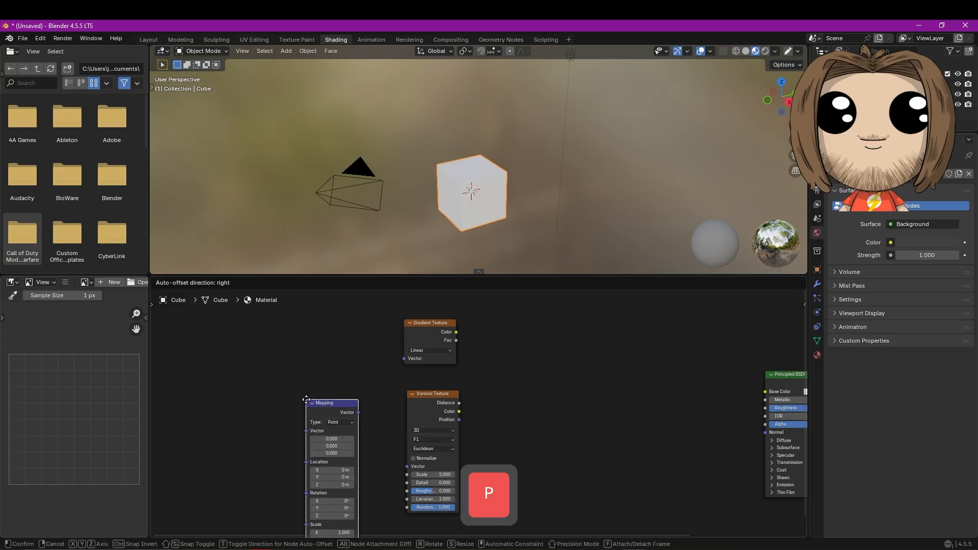
click(331, 408)
Add a Texture Coordinate node in front of the Mapping node
key(shift+a)
text(ct)
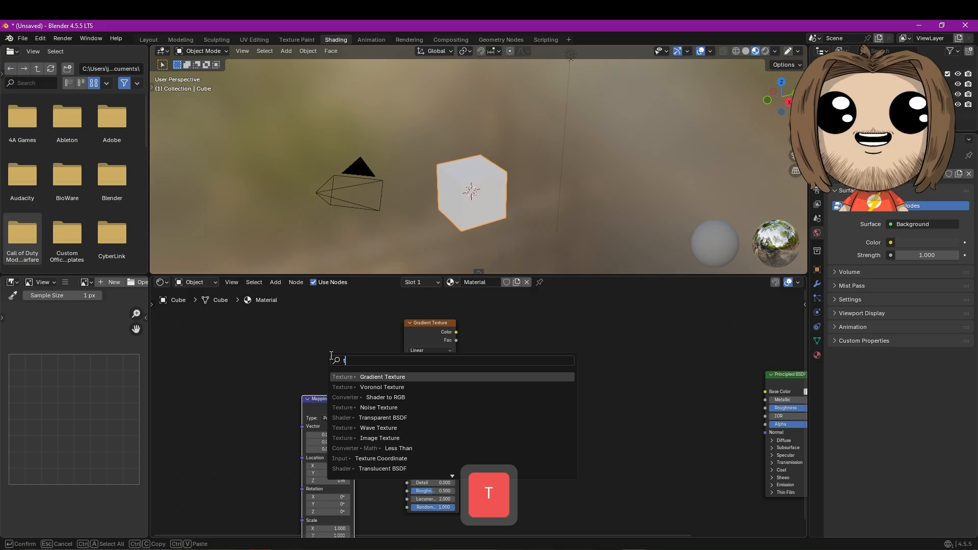
key(BackSpace)
text(oo)
key(Return)
Duplicate the Mapping node and place the copy above the original, ahead of the Gradient Texture node
click(325, 442)
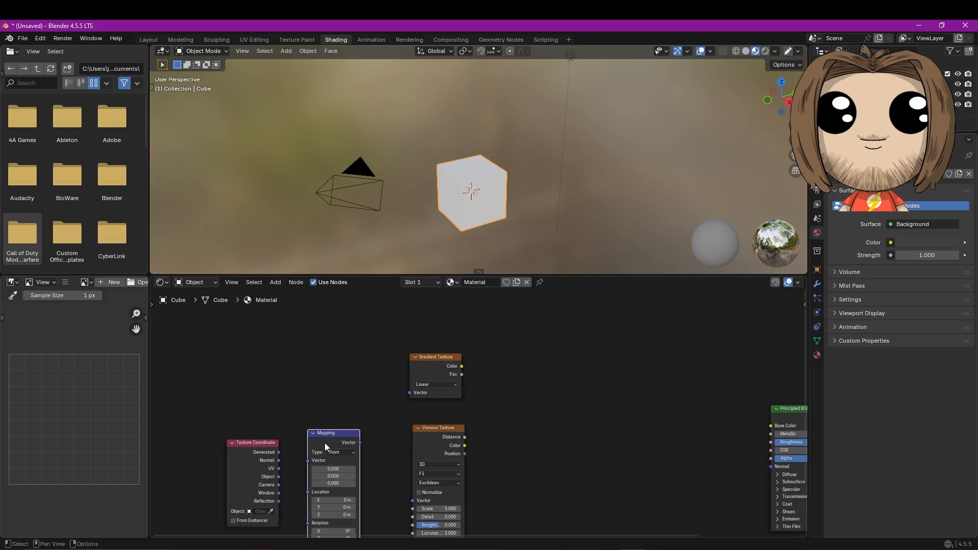
key(shift)
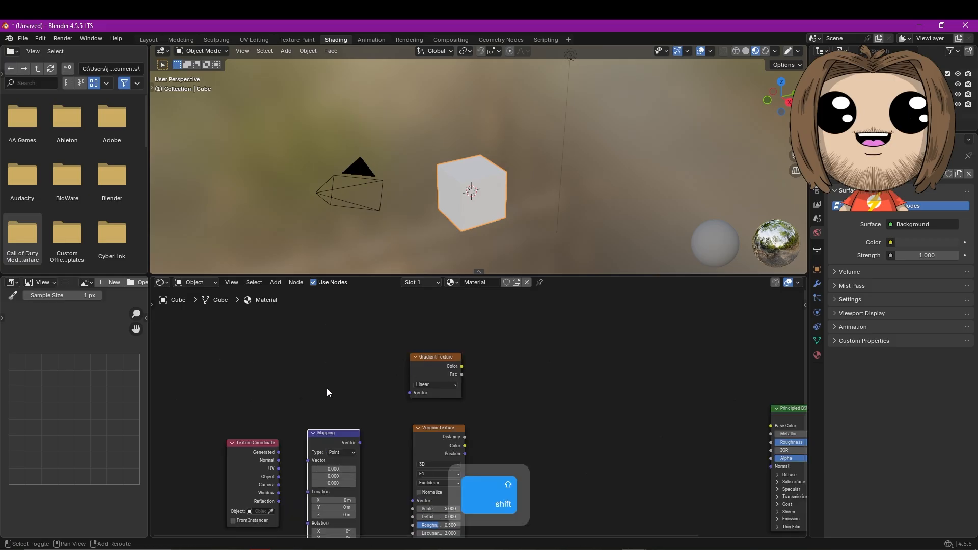
key(shift+d)
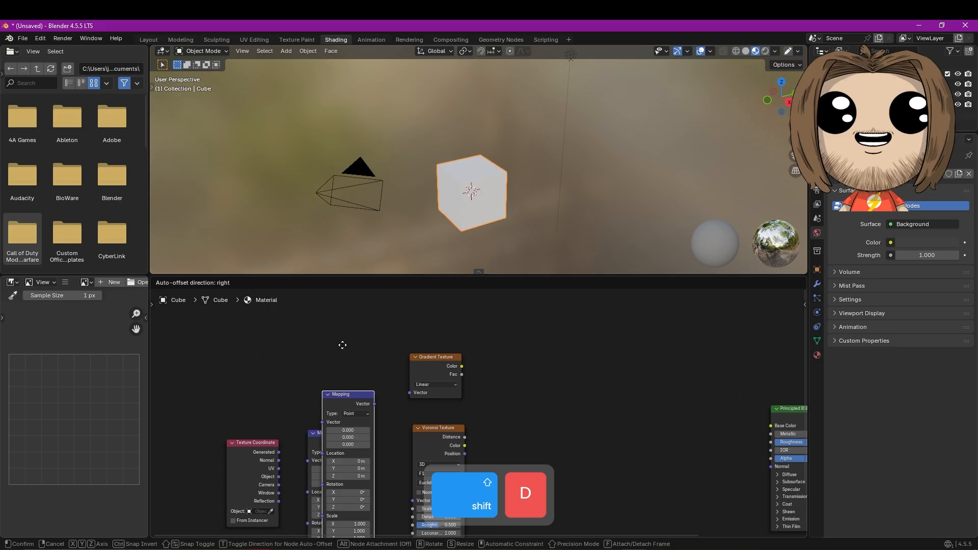
click(345, 395)
Connect Texture Coordinate's Object output to the lower Mapping's Vector, and that Mapping's output to the Voronoi Texture's Vector
middle_drag(345, 396, 357, 299)
scroll(367, 385, up, 3)
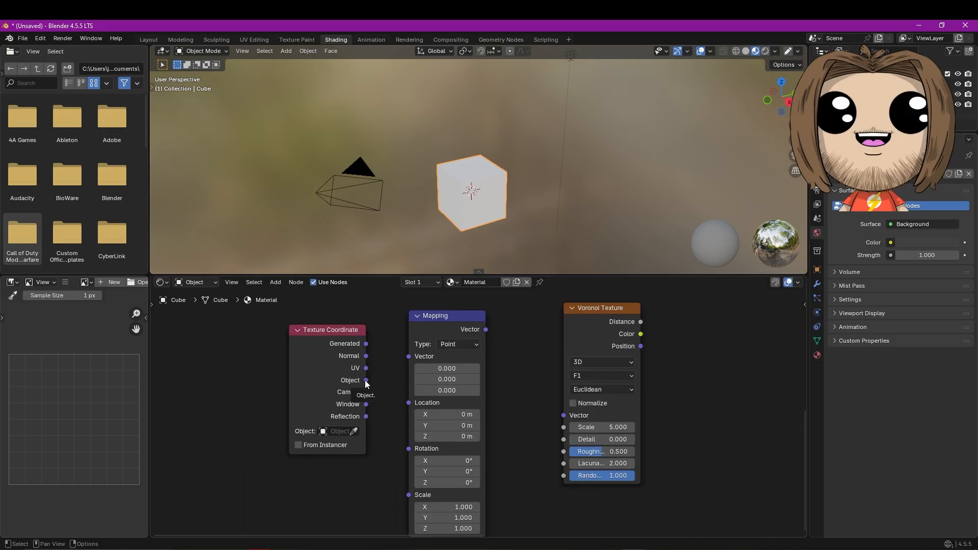
drag(366, 381, 407, 364)
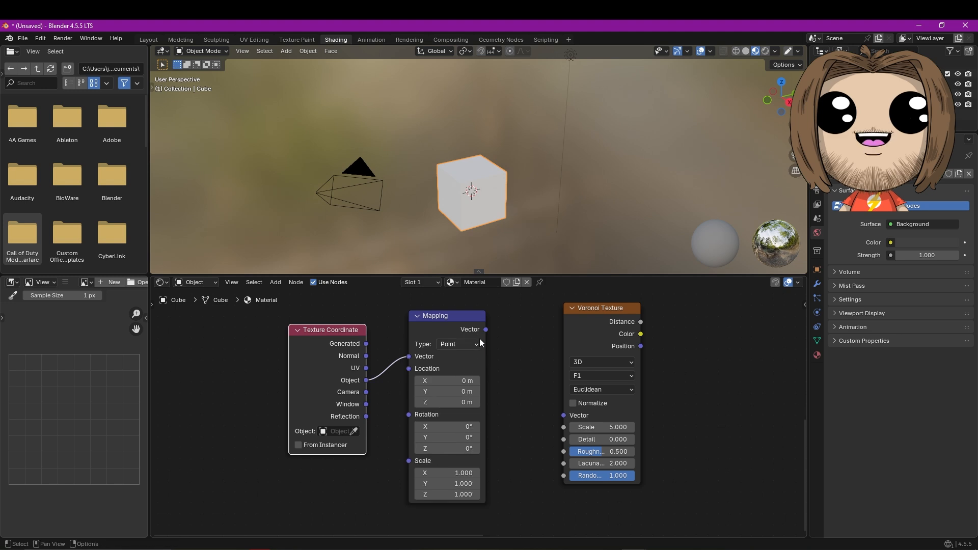
drag(486, 331, 555, 416)
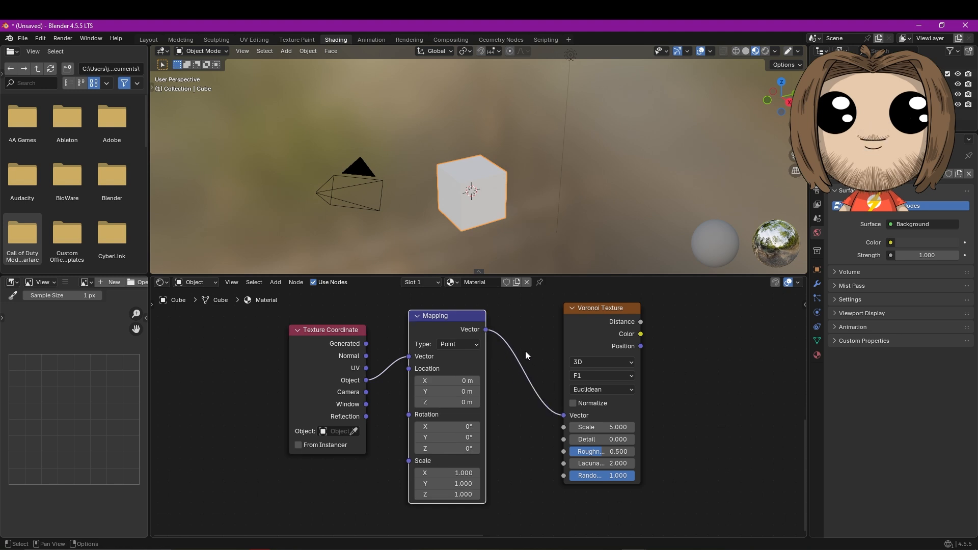
Move the Texture Coordinate and lower Mapping nodes farther left and chain the lower Mapping through the upper Mapping into the Gradient Texture's Vector
drag(350, 447, 469, 527)
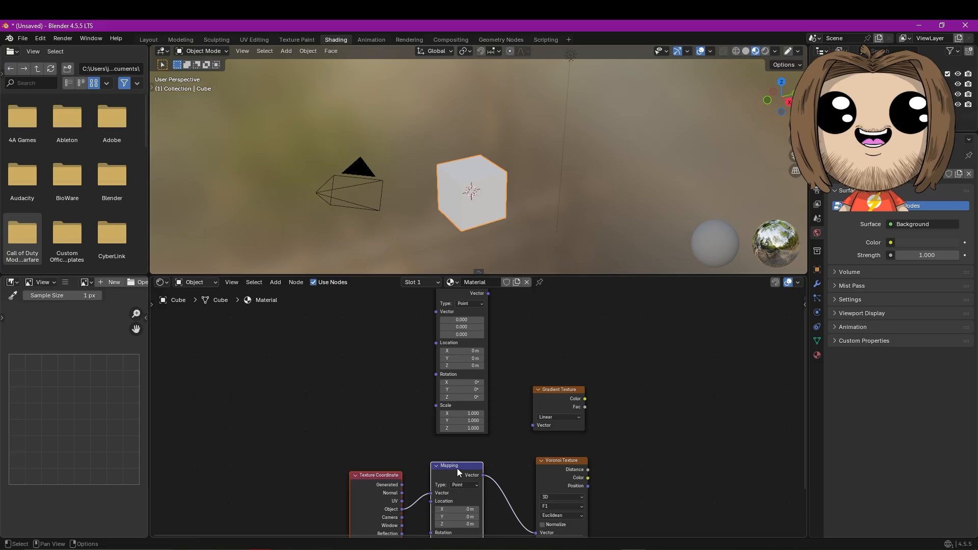
drag(457, 469, 438, 330)
scroll(393, 423, down, 1)
middle_drag(359, 467, 351, 456)
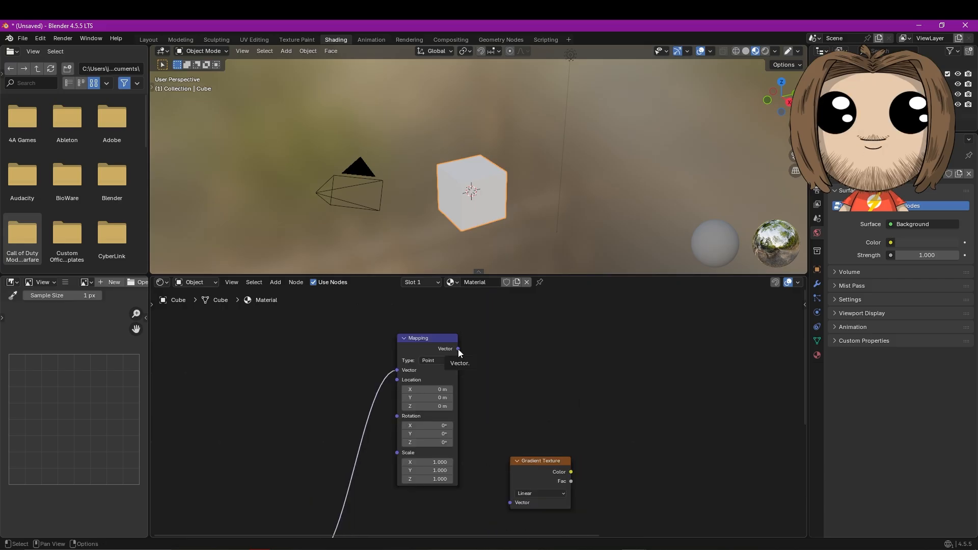
drag(458, 350, 494, 500)
drag(494, 500, 507, 503)
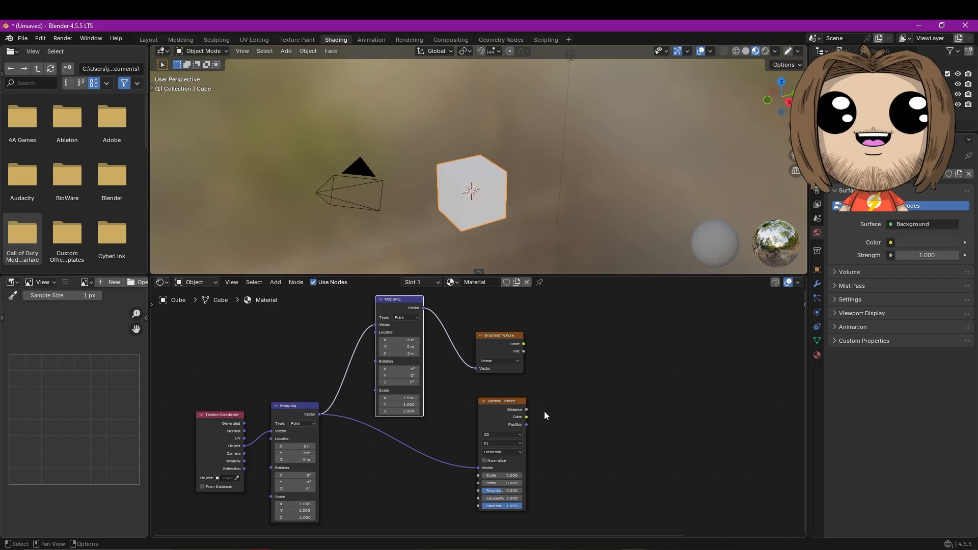
Connect the Voronoi Texture's Color output to the Principled BSDF's Base Color
middle_drag(683, 405, 544, 384)
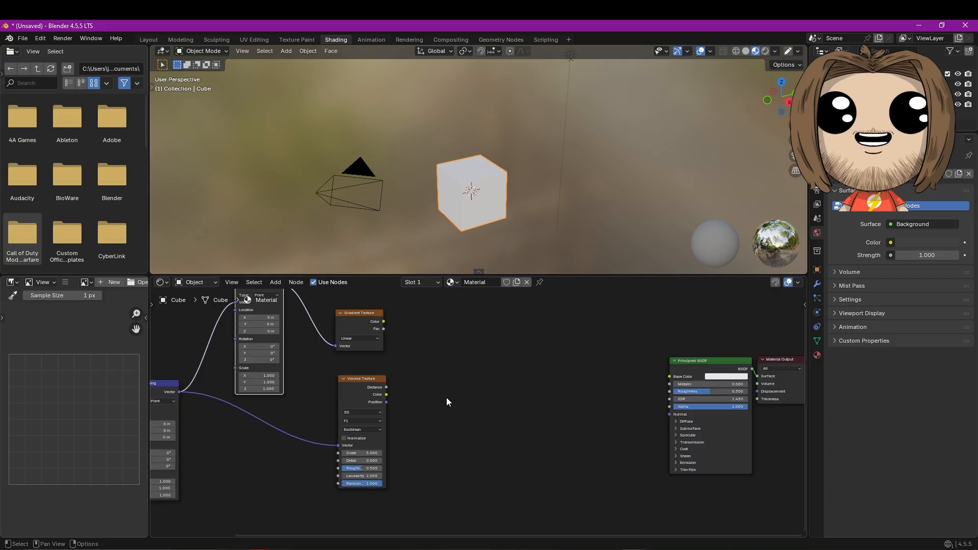
scroll(403, 394, up, 3)
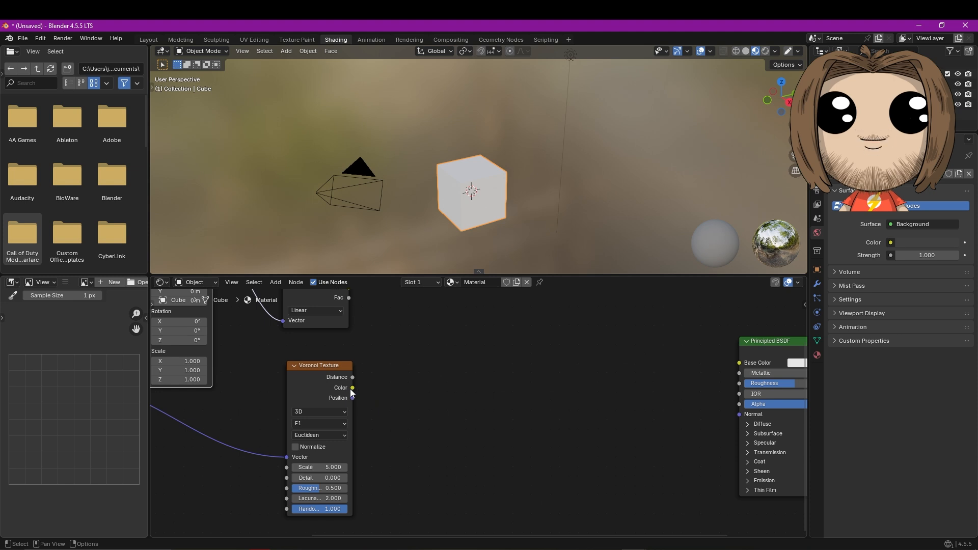
drag(352, 388, 711, 383)
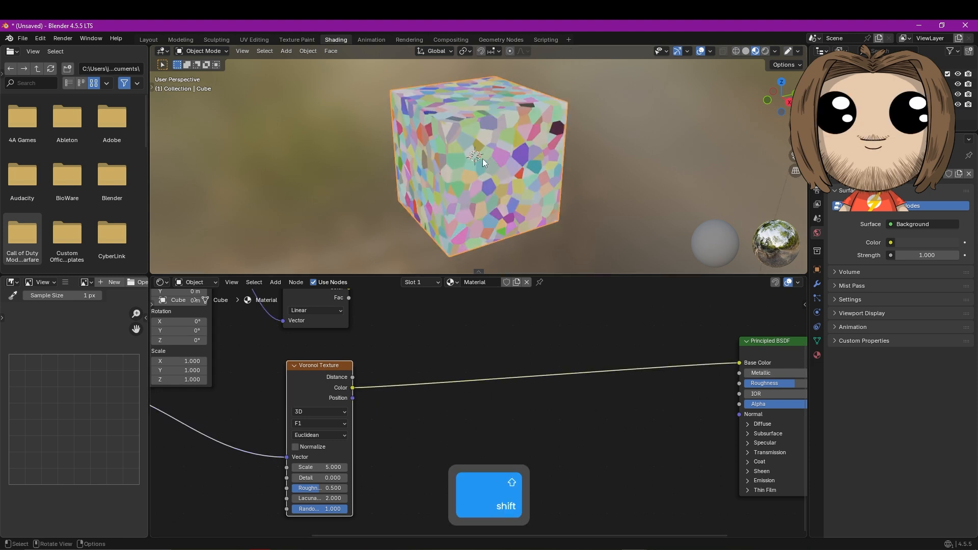
Set the Voronoi Texture's Randomness to 0 and its dimensions to 4D
middle_drag(482, 158, 466, 143)
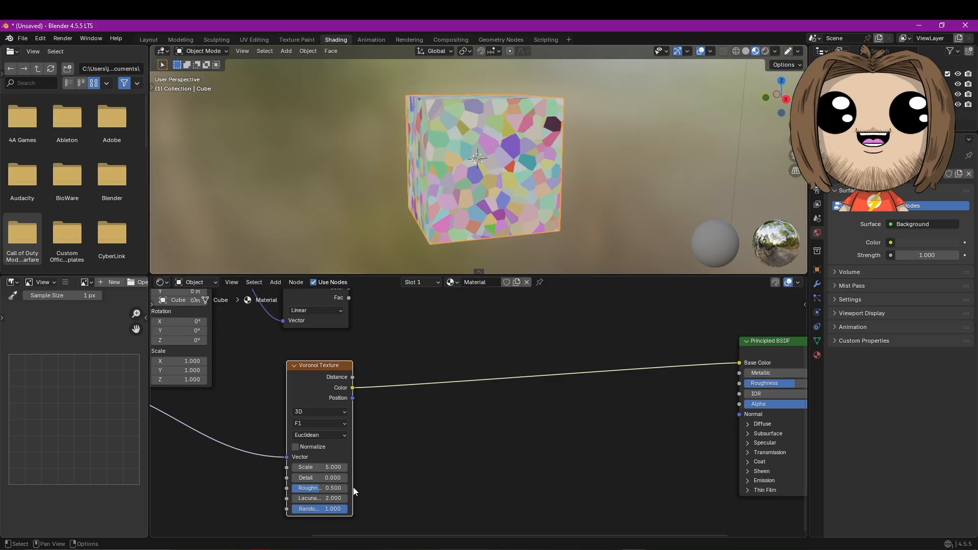
scroll(390, 472, up, 2)
middle_drag(391, 471, 439, 427)
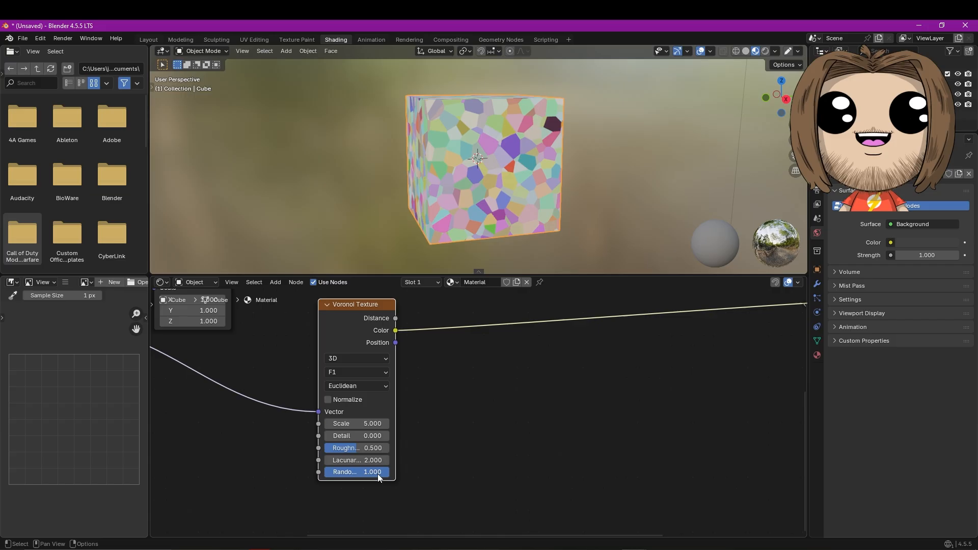
drag(377, 474, 316, 474)
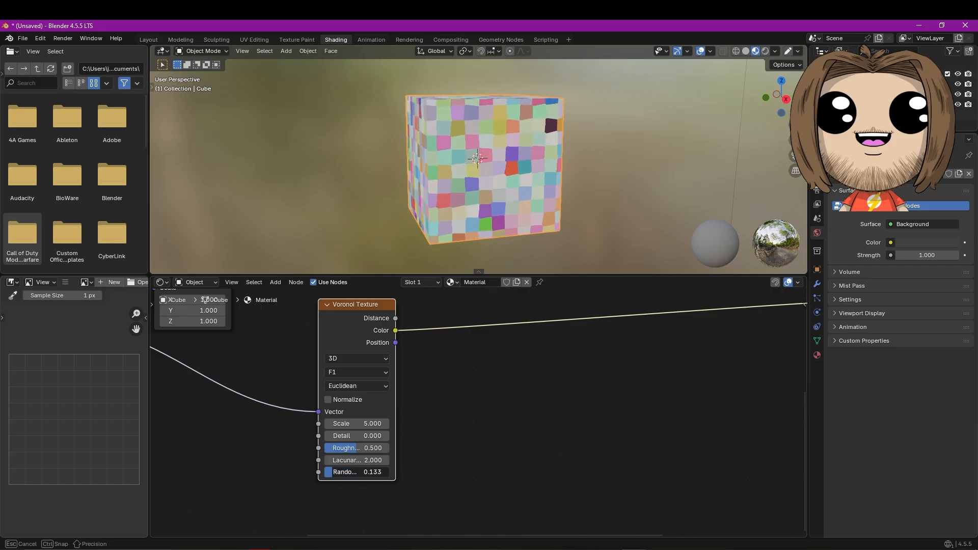
click(371, 359)
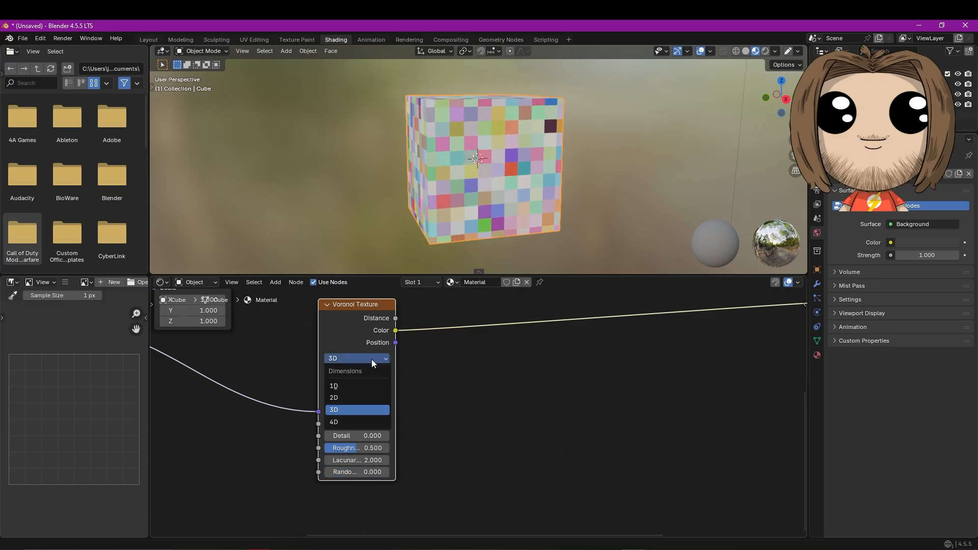
click(372, 422)
Add a Color Ramp node near the Gradient Texture's output side and duplicate it directly below
scroll(497, 381, down, 3)
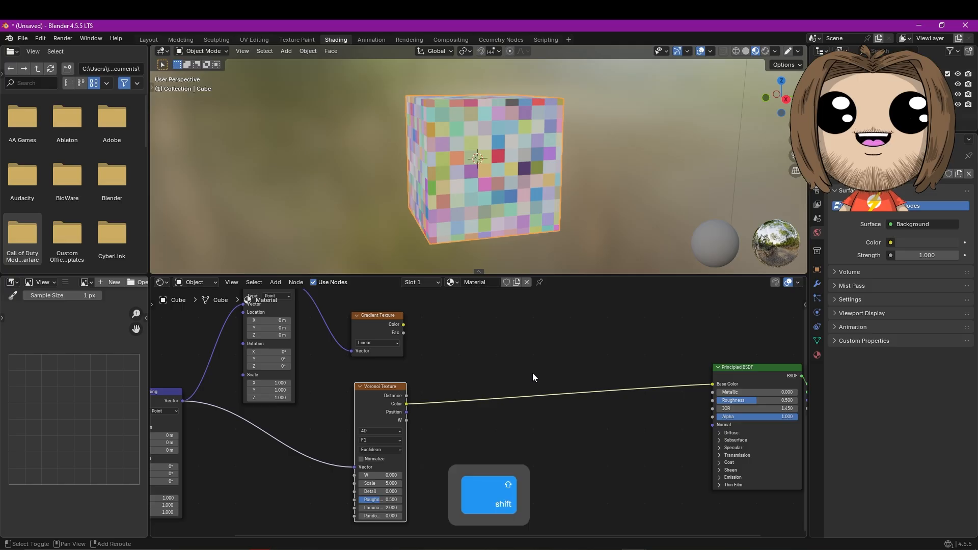
key(shift+a)
text(ramp)
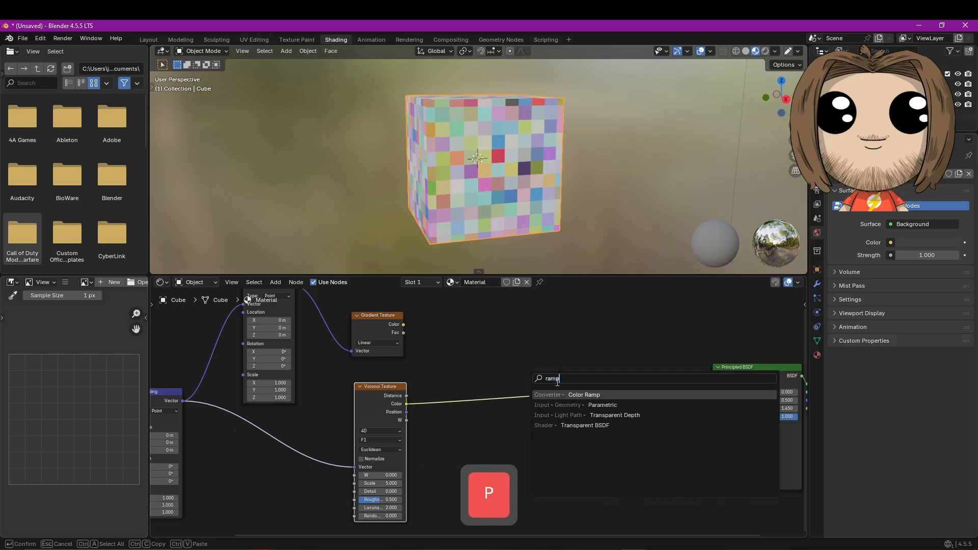
click(557, 396)
click(456, 296)
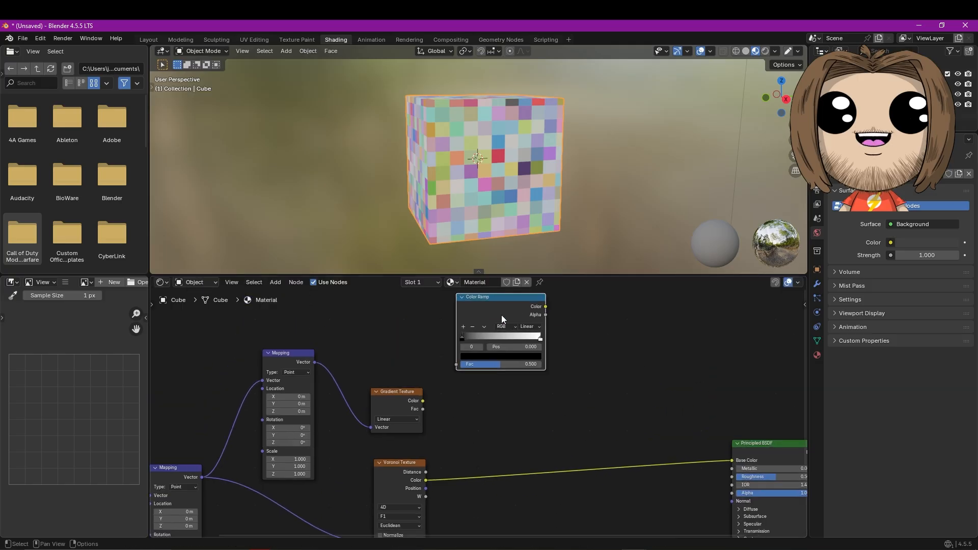
key(shift+d)
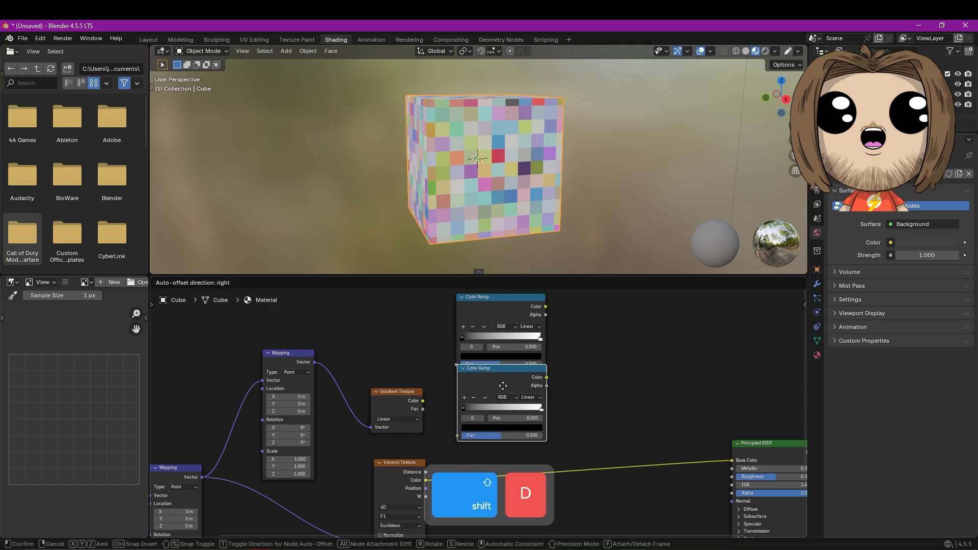
click(503, 399)
scroll(506, 408, down, 1)
middle_drag(506, 408, 522, 333)
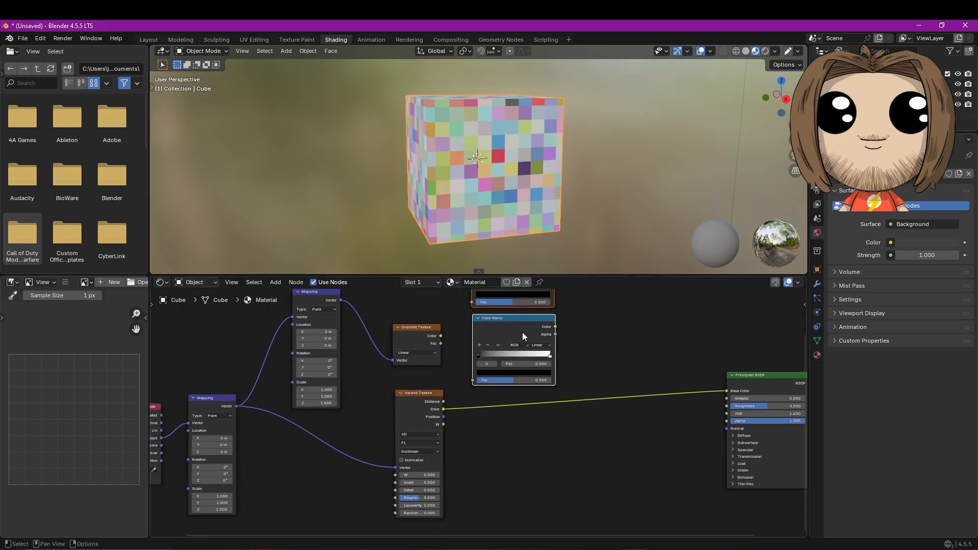
Duplicate the Color Ramp three more times, stacking the copies in a column beside and below the Voronoi Texture
key(shift+d)
click(529, 451)
key(shift+d)
click(530, 496)
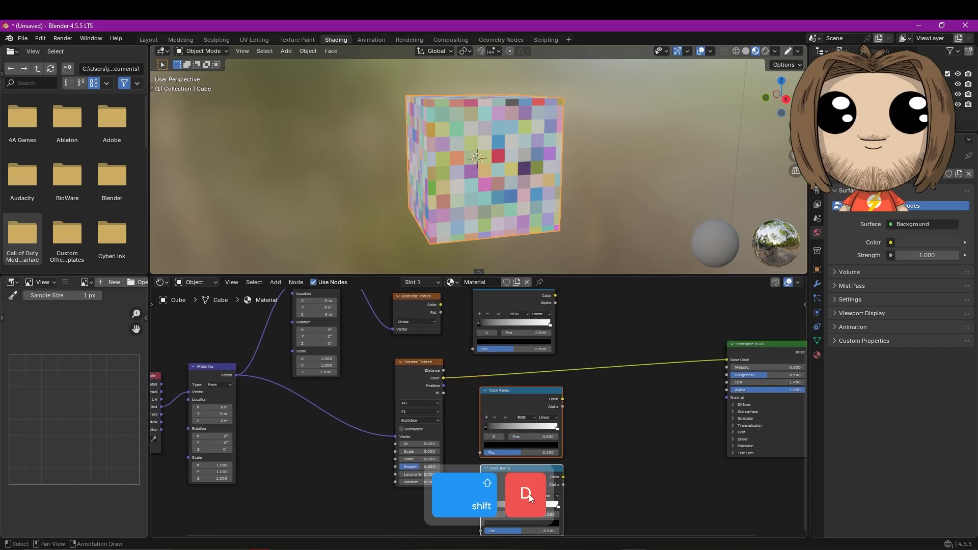
middle_drag(529, 486, 541, 406)
key(shift+d)
click(544, 478)
Add a Mix Color node next to the third Color Ramp and place a duplicate between it and the Principled BSDF
middle_drag(511, 470, 480, 520)
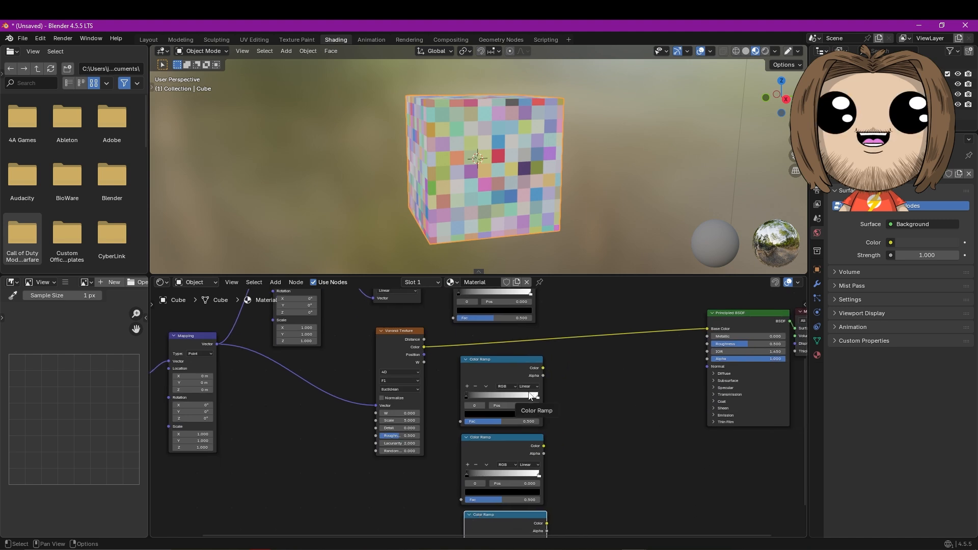
key(shift+a)
mouse_move(518, 395)
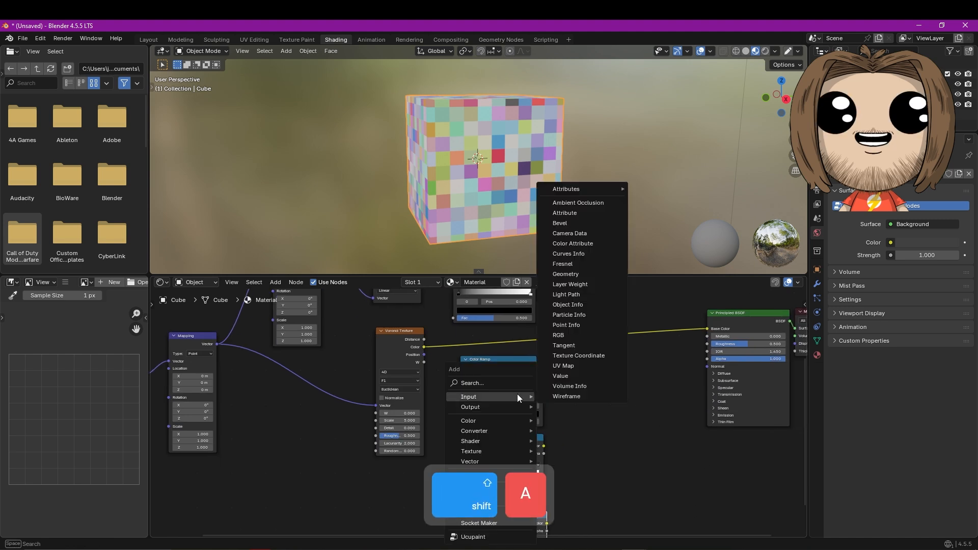
text(mix)
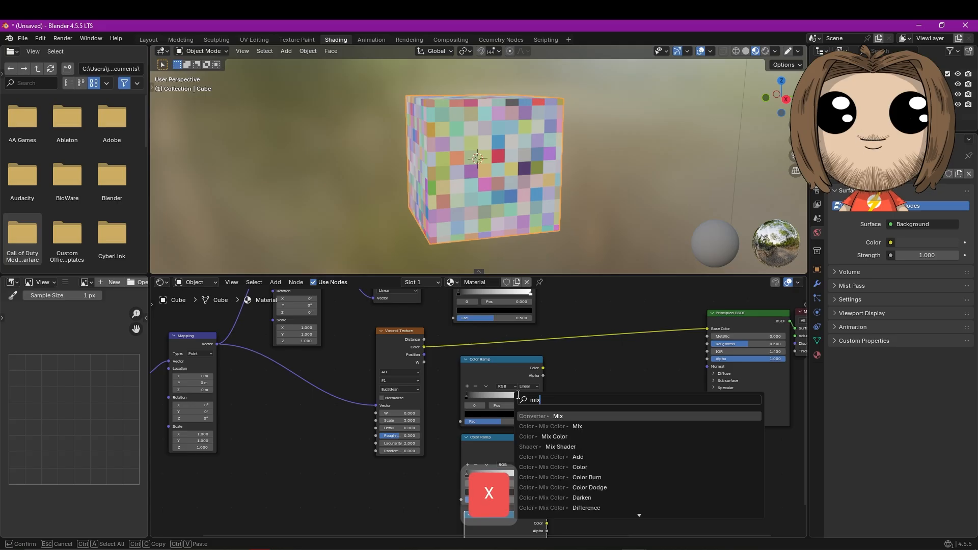
click(573, 436)
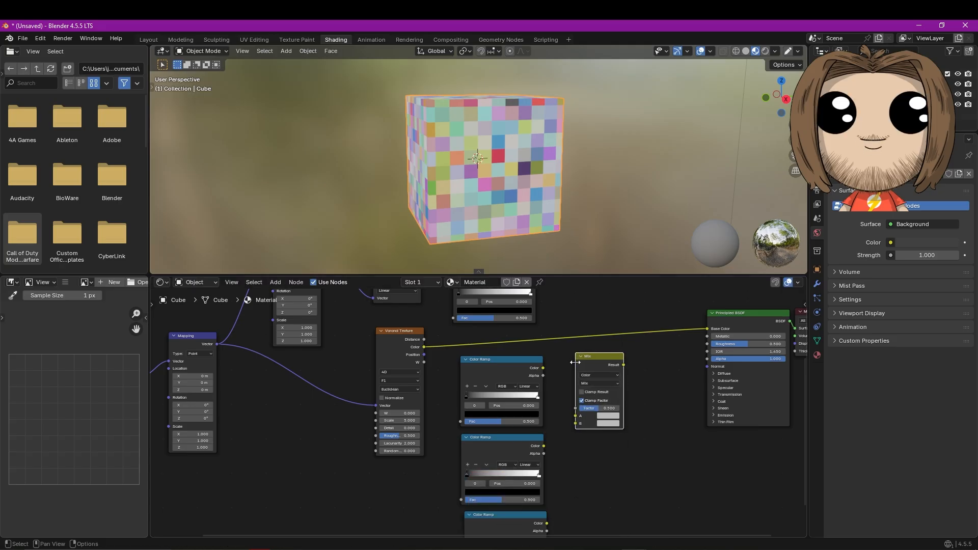
click(573, 355)
middle_drag(573, 355, 554, 454)
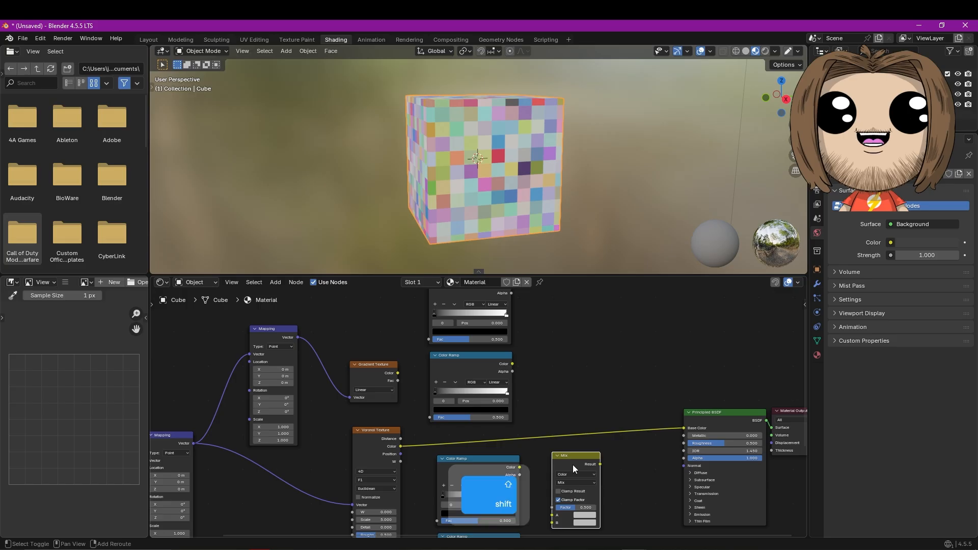
key(shift+d)
click(645, 453)
Connect the Voronoi Texture's Color output to the Fac inputs of the three lower Color Ramps
middle_drag(447, 467, 415, 354)
scroll(362, 331, up, 2)
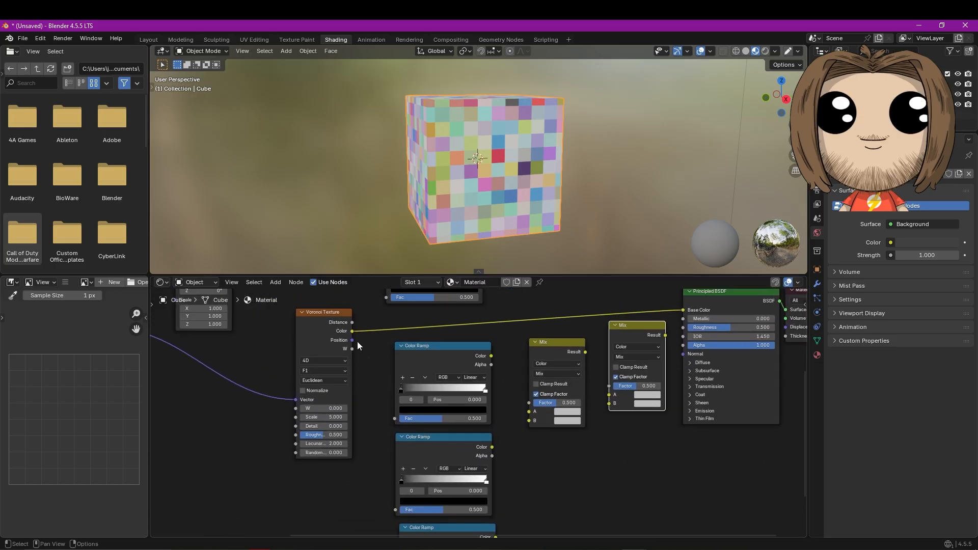
drag(353, 332, 389, 509)
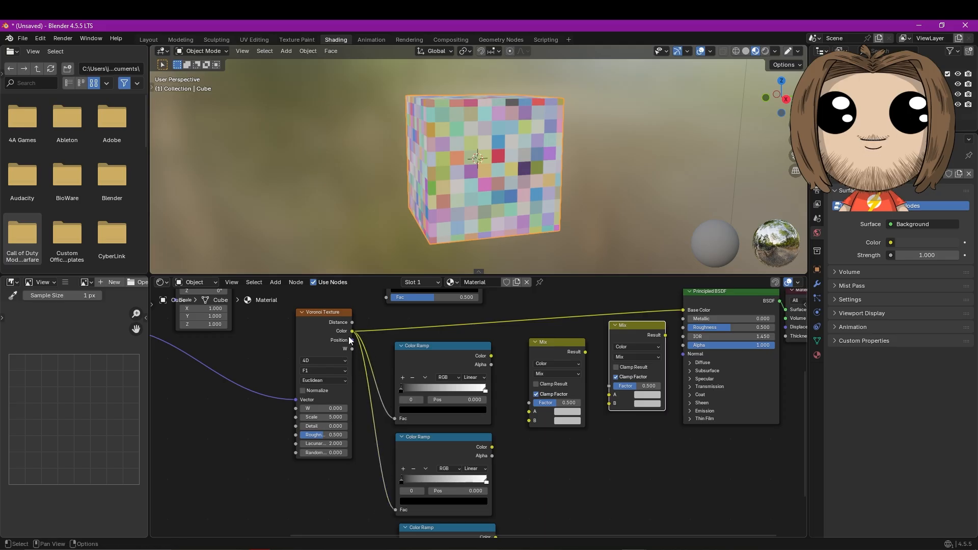
drag(352, 331, 400, 491)
Connect the Gradient Texture's Color to both upper Color Ramps' Fac, and the second ramp's Color to the first Mix node's Factor
middle_drag(357, 352, 382, 533)
middle_drag(382, 296, 376, 388)
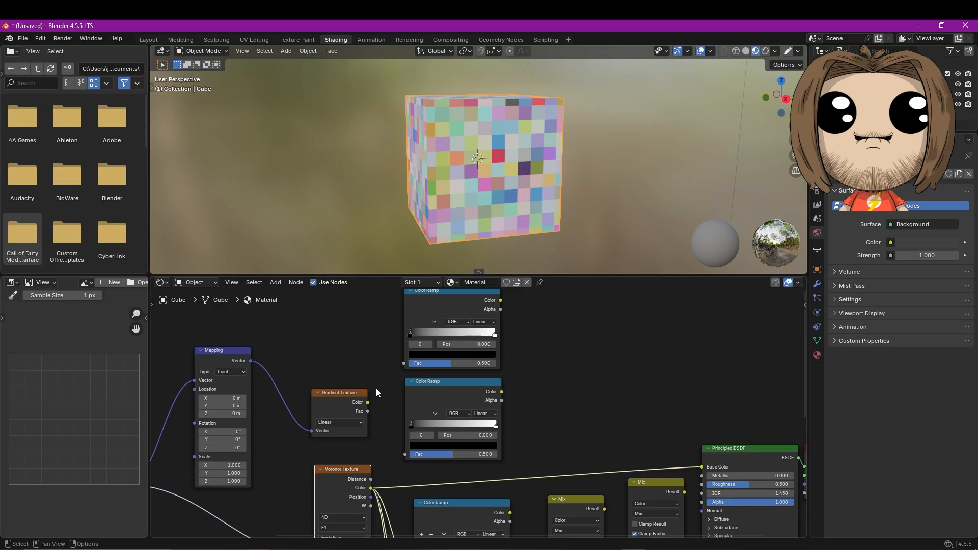
drag(368, 403, 405, 454)
middle_drag(524, 421, 474, 393)
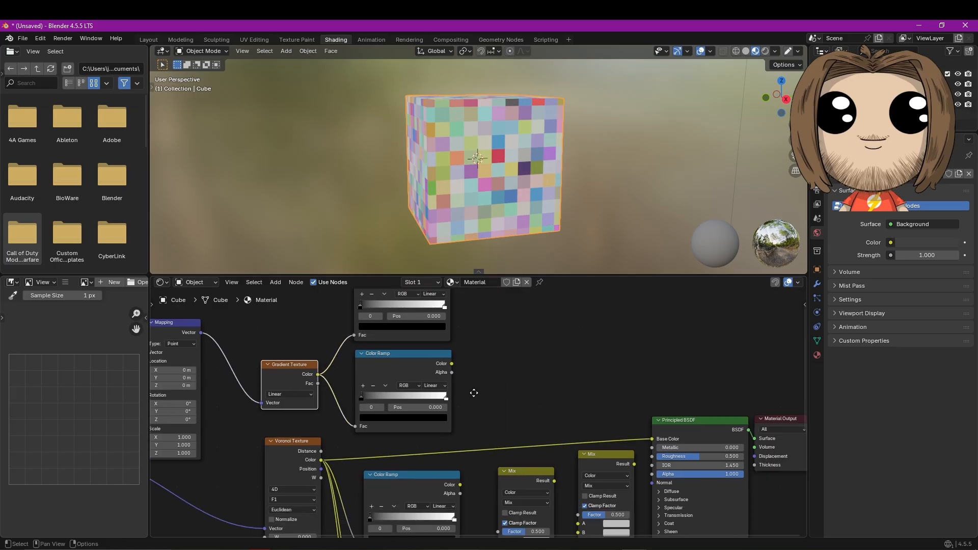
drag(452, 363, 491, 491)
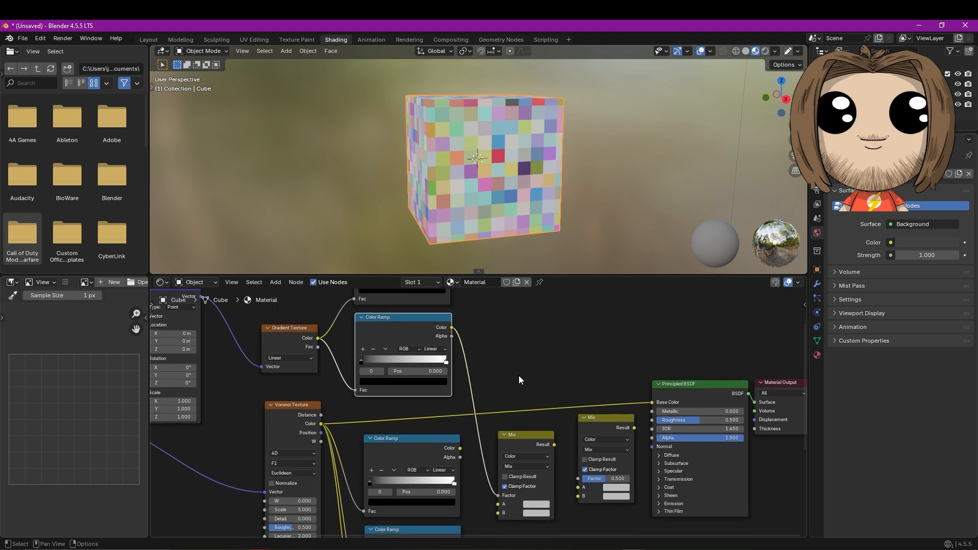
Connect the topmost Color Ramp's Color to the second Mix node's Factor, and the third and fourth ramps to the first Mix node's A and B
middle_drag(519, 355, 501, 413)
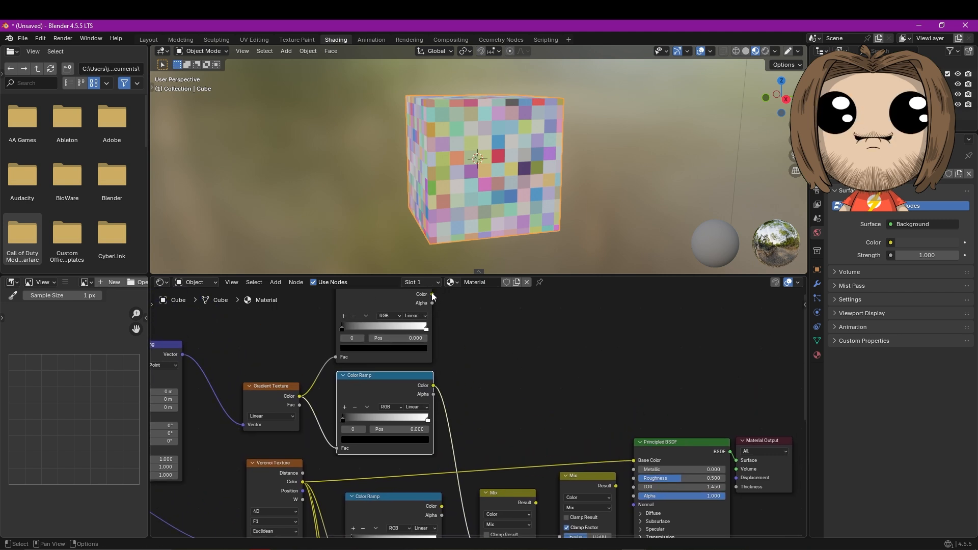
drag(432, 295, 559, 494)
middle_drag(465, 445, 494, 318)
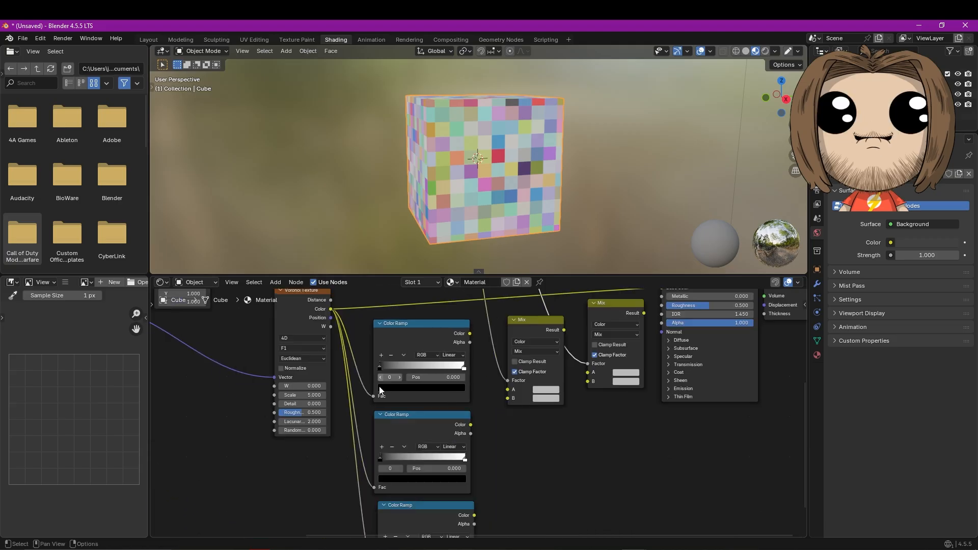
click(469, 334)
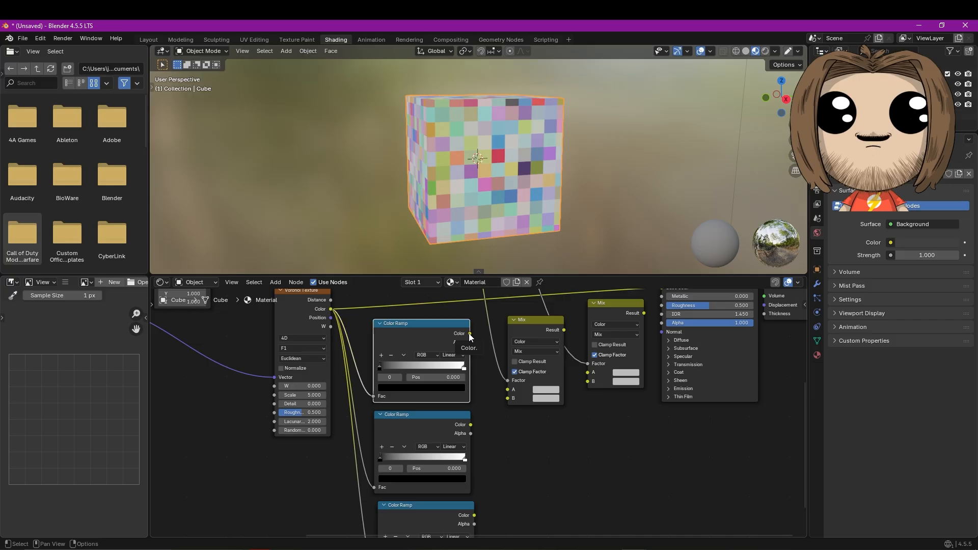
drag(468, 333, 504, 390)
drag(471, 425, 506, 399)
Connect the first Mix node's Result to the second Mix node's A, and the lowest Color Ramp's Color to its B
drag(564, 331, 583, 373)
drag(532, 326, 525, 355)
middle_drag(525, 355, 538, 306)
drag(492, 466, 611, 338)
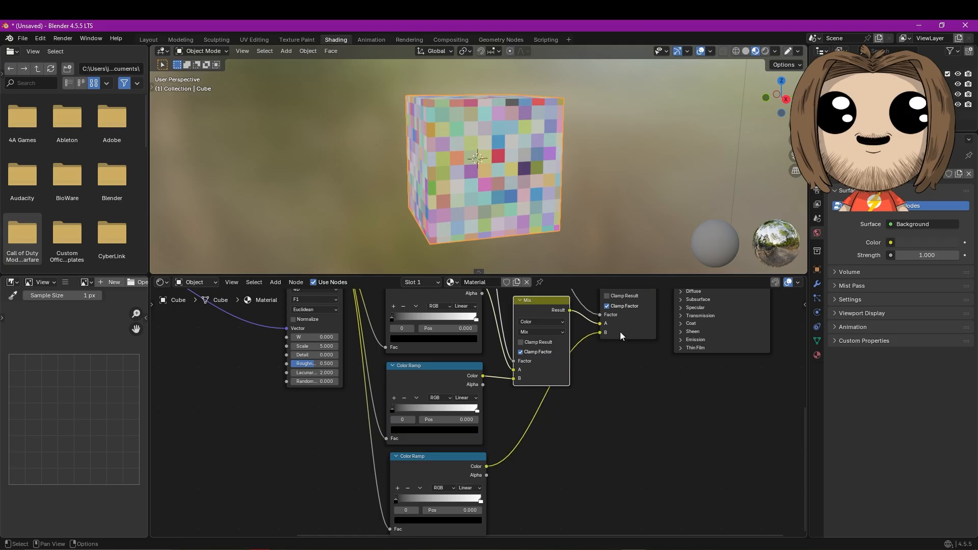
Connect the second Mix node's Result to the Principled BSDF's Base Color
middle_drag(620, 331, 599, 403)
middle_drag(636, 333, 602, 394)
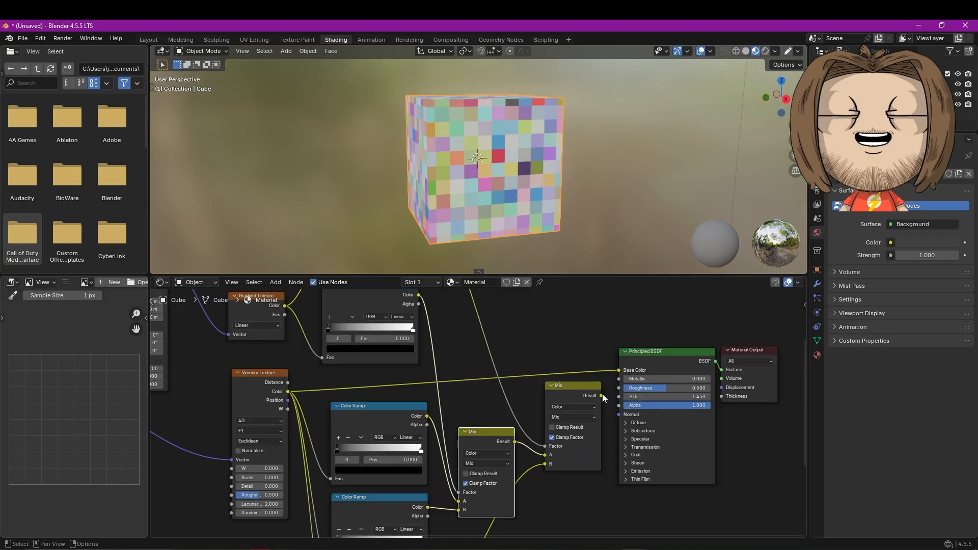
drag(603, 397, 618, 371)
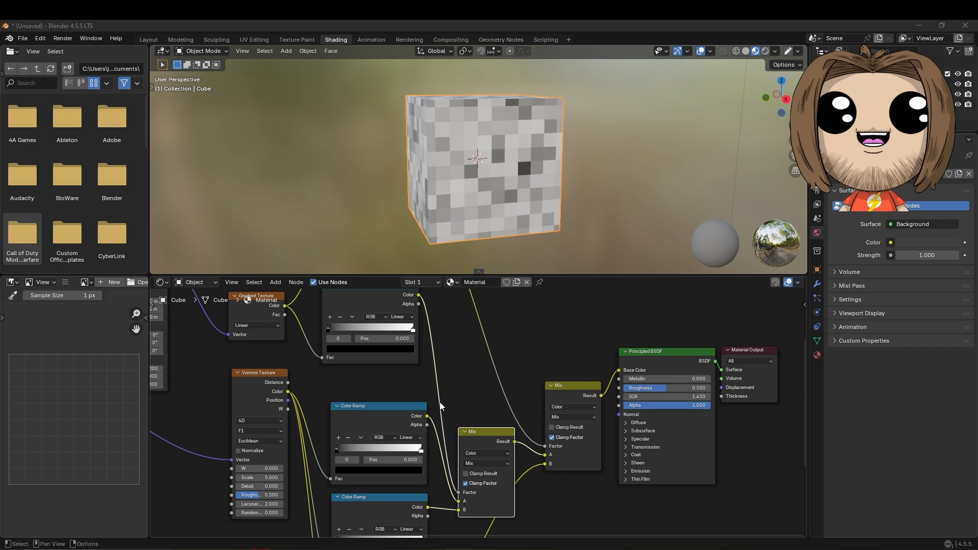
Add a middle stop to the Color Ramp feeding the first Mix node's A and color its first stop light green
middle_drag(426, 424, 509, 346)
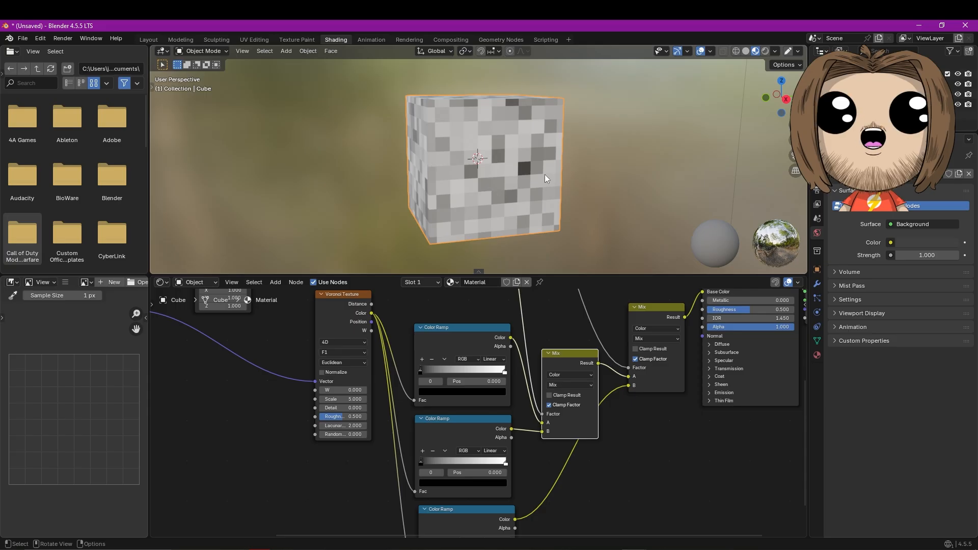
scroll(421, 363, up, 1)
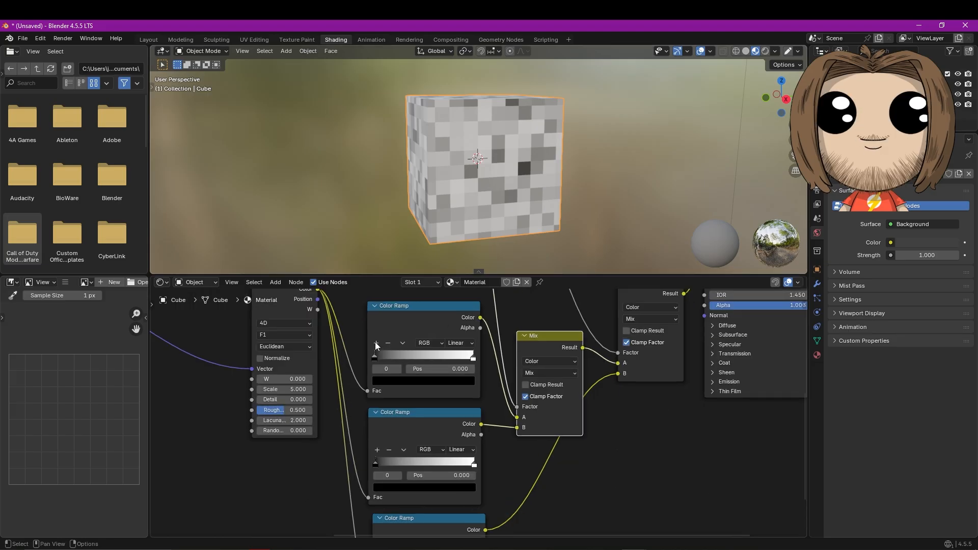
click(396, 381)
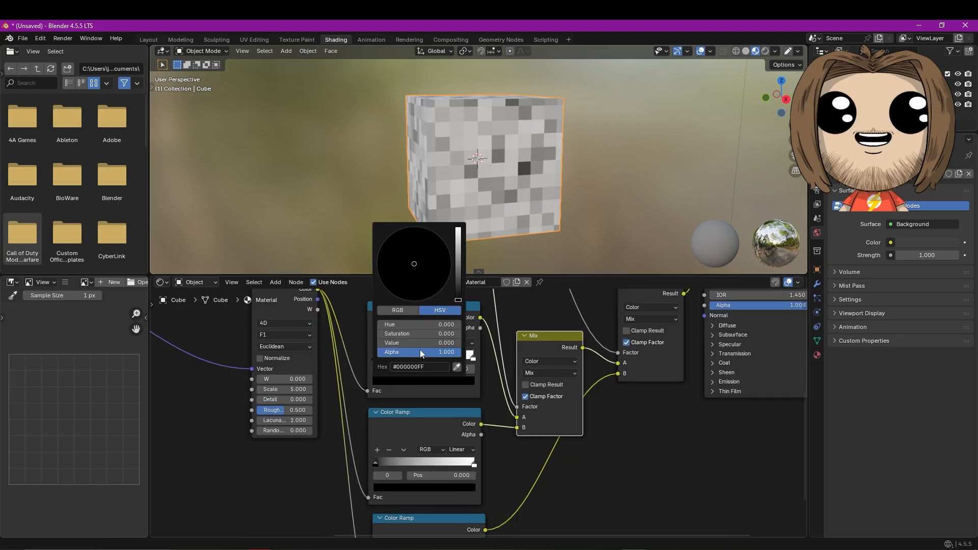
drag(459, 286, 459, 231)
click(394, 258)
Color the last stop of that Color Ramp dark green
click(474, 360)
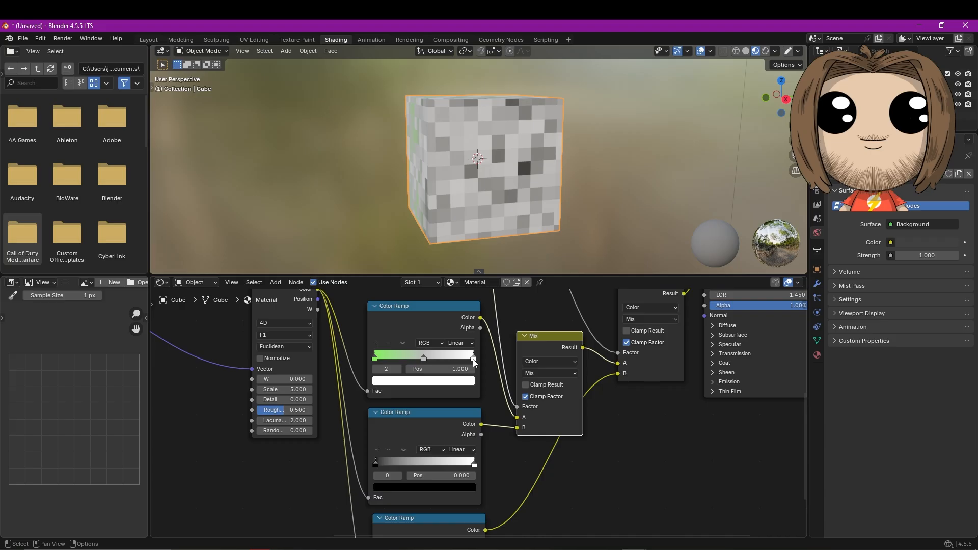
click(467, 381)
drag(406, 261, 378, 258)
drag(459, 232, 459, 266)
mouse_move(458, 266)
mouse_down()
mouse_move(459, 274)
mouse_move(459, 258)
mouse_move(458, 268)
mouse_up()
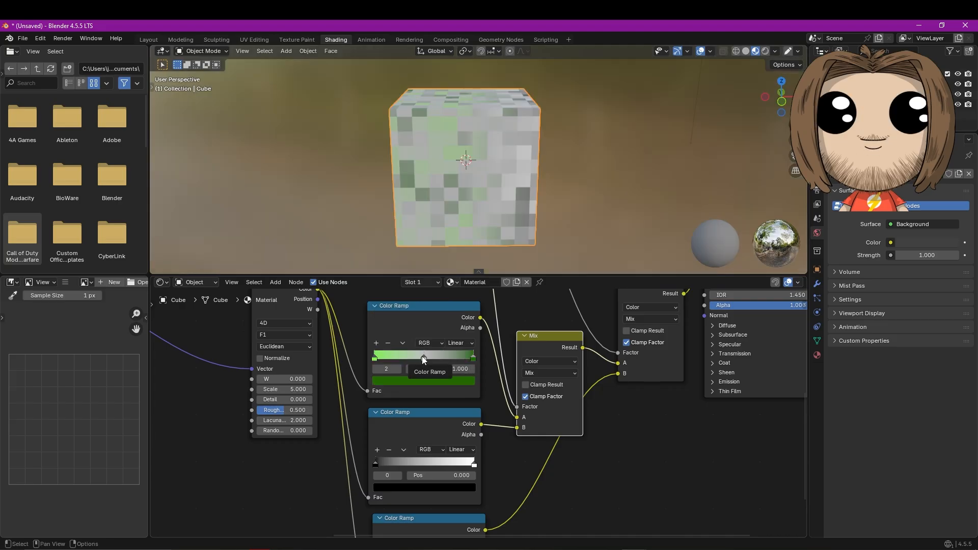
Color the middle stop of the green Color Ramp brown
click(424, 359)
click(427, 381)
click(405, 283)
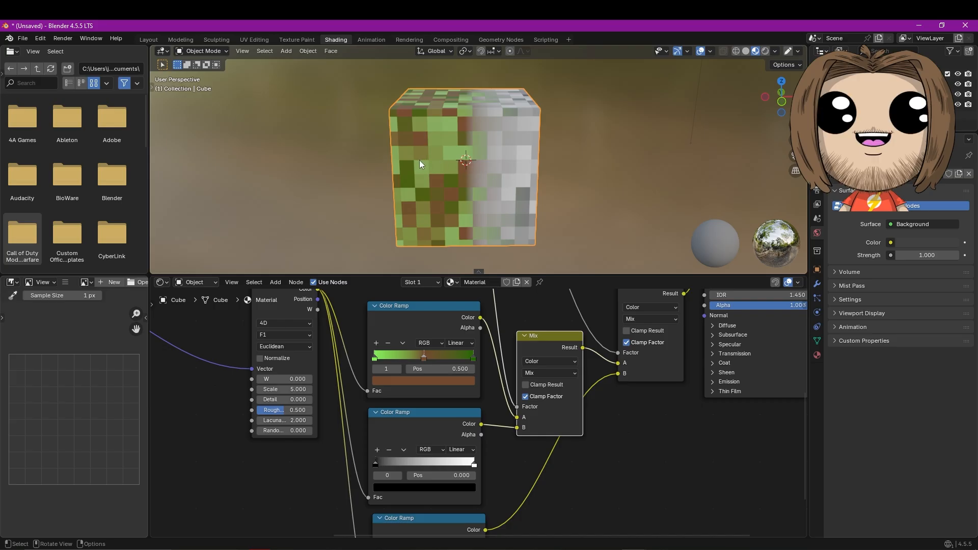
Set the Y rotation of the Mapping node feeding the Gradient Texture to -90°
middle_drag(570, 174, 509, 168)
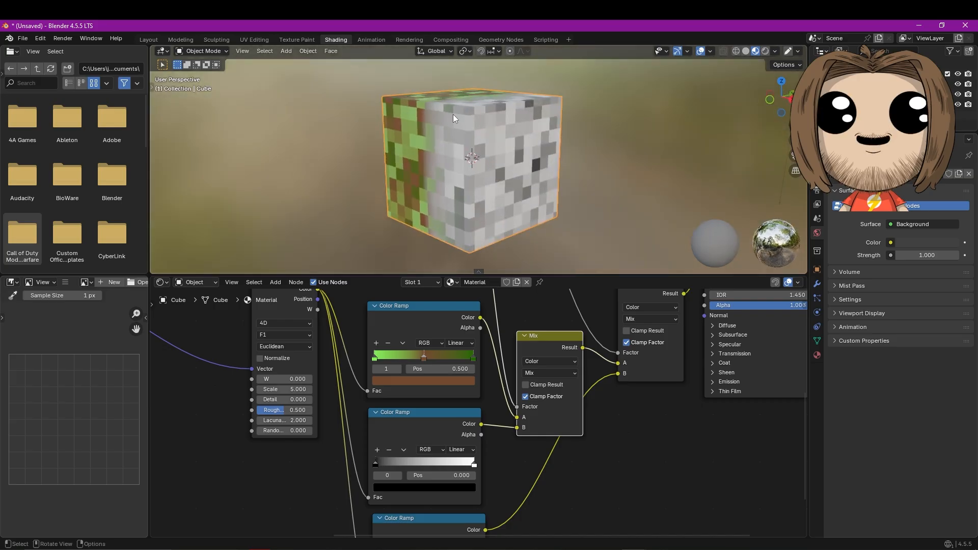
middle_drag(452, 184, 470, 182)
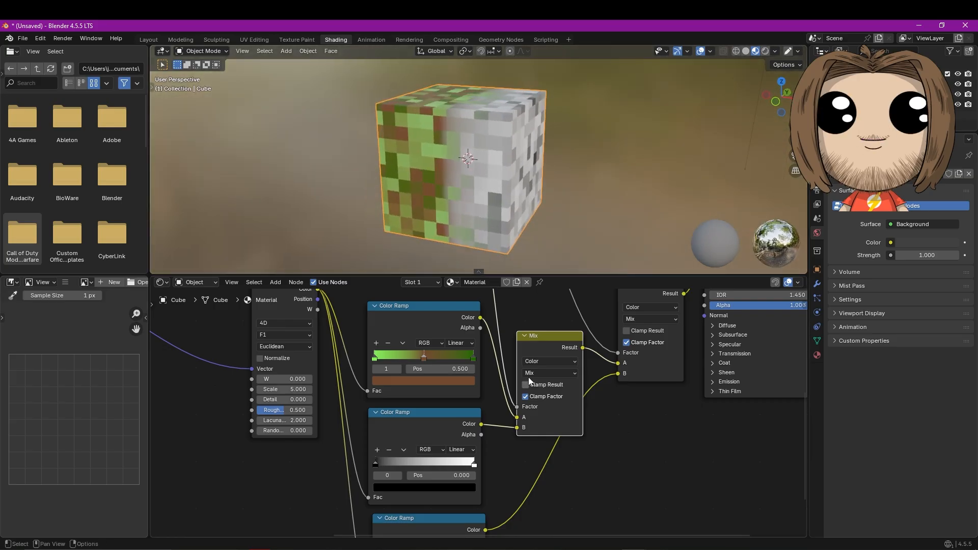
scroll(420, 327, down, 3)
middle_drag(414, 328, 494, 480)
scroll(352, 447, up, 5)
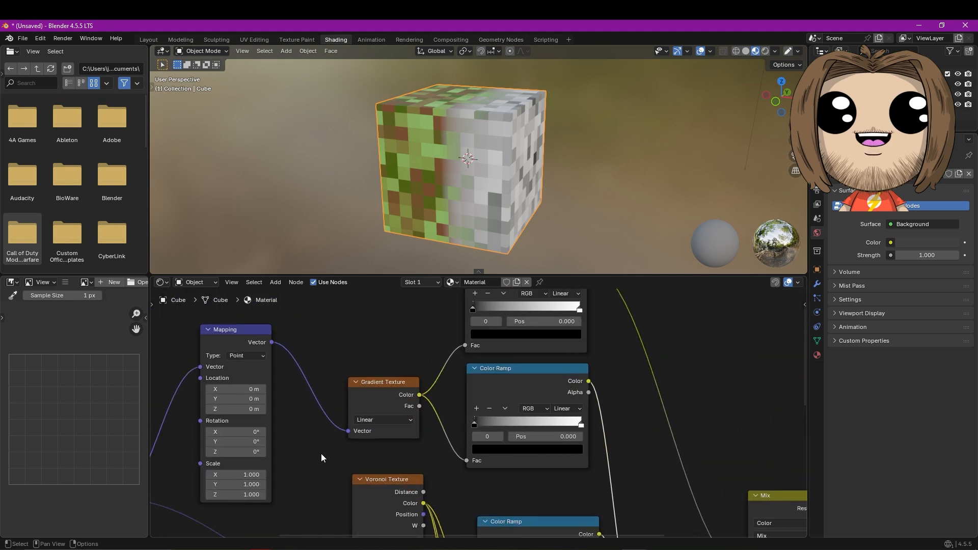
middle_drag(321, 454, 457, 448)
scroll(380, 439, up, 1)
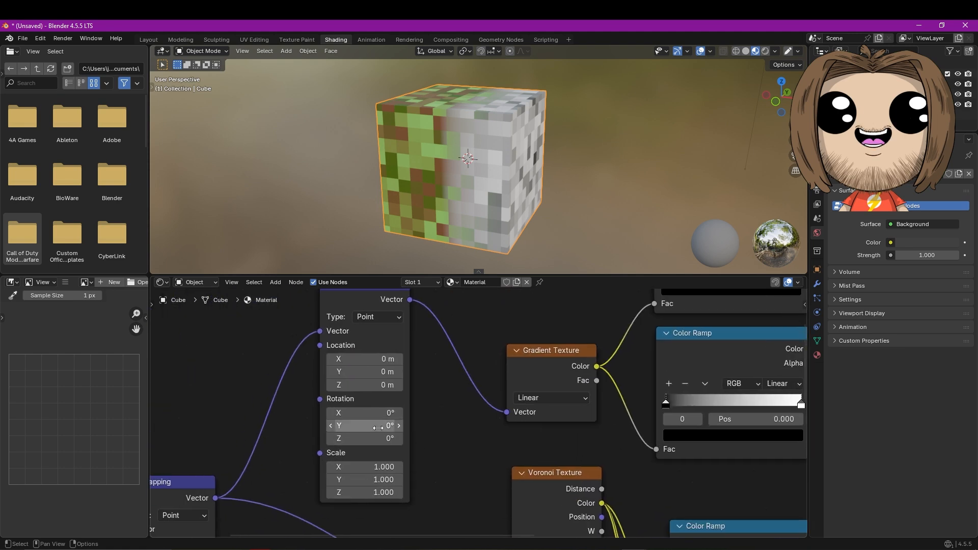
click(378, 427)
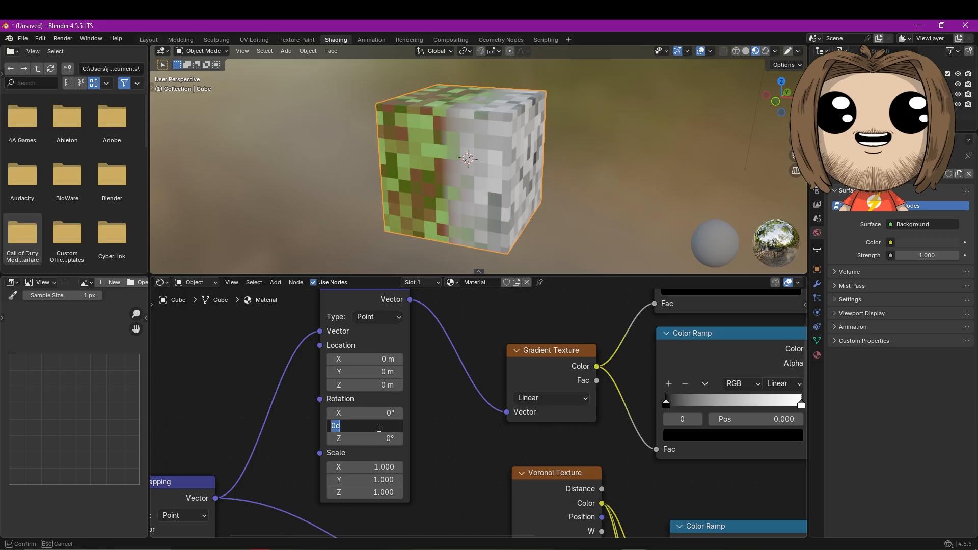
text(-90)
key(Return)
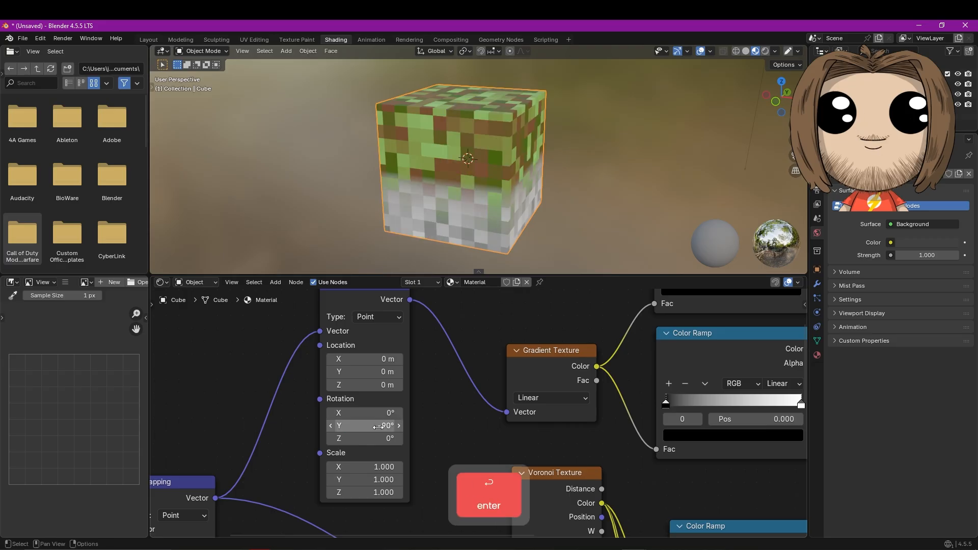
Raise the same Mapping node's X location to 0.5 m
click(399, 360)
click(400, 360)
click(400, 360)
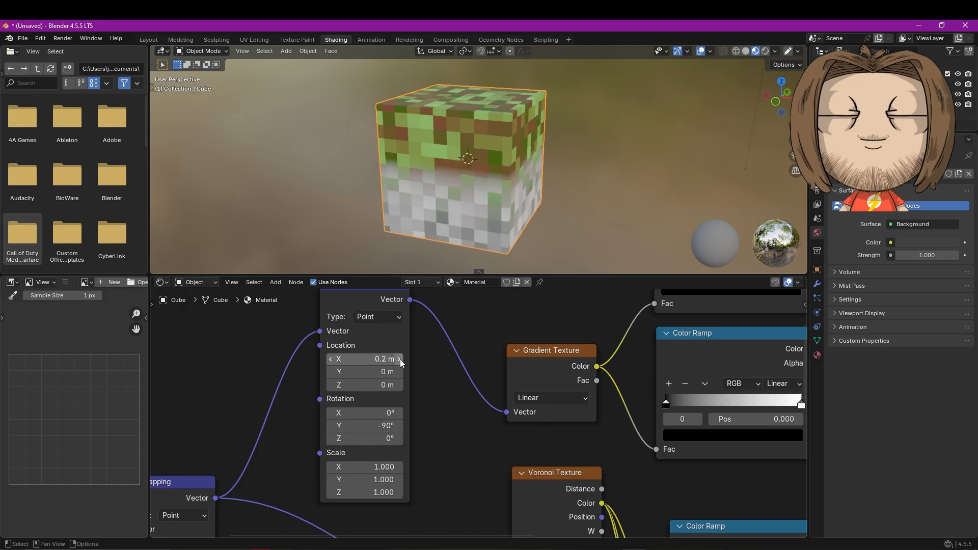
click(399, 359)
click(399, 359)
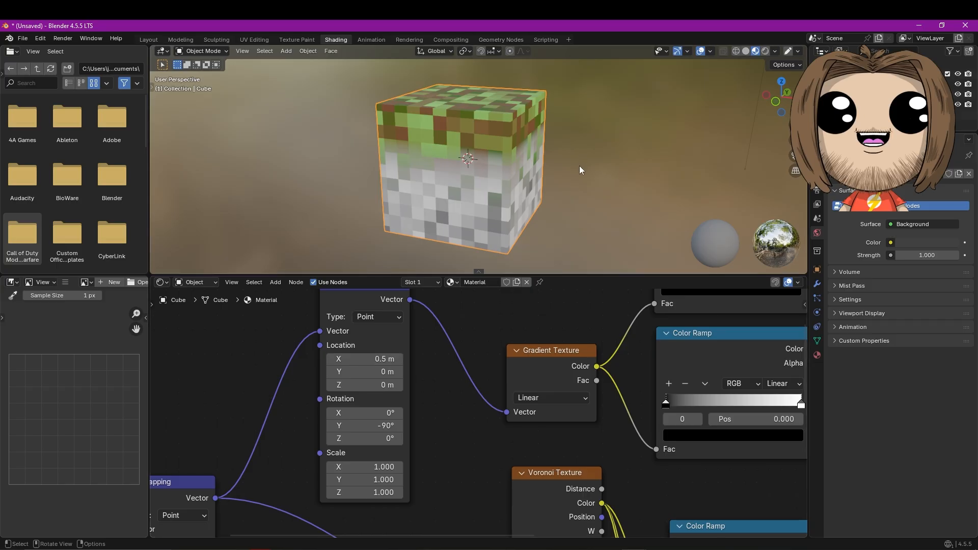
Copy the light and dark green from the ramp above to the first and last stops of the fourth Color Ramp
middle_drag(580, 166, 490, 161)
scroll(525, 461, down, 2)
middle_drag(525, 462, 250, 456)
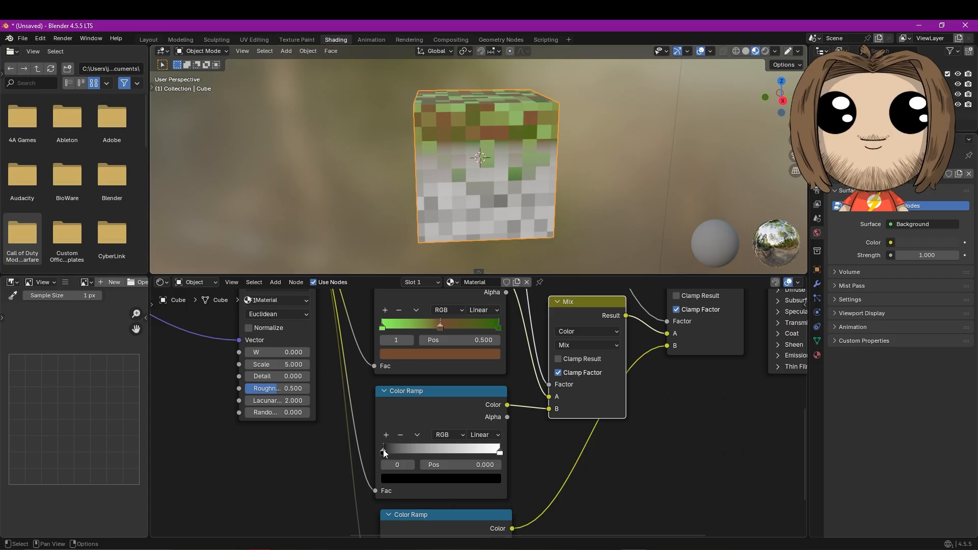
click(405, 481)
click(498, 461)
click(389, 324)
key(ctrl+v)
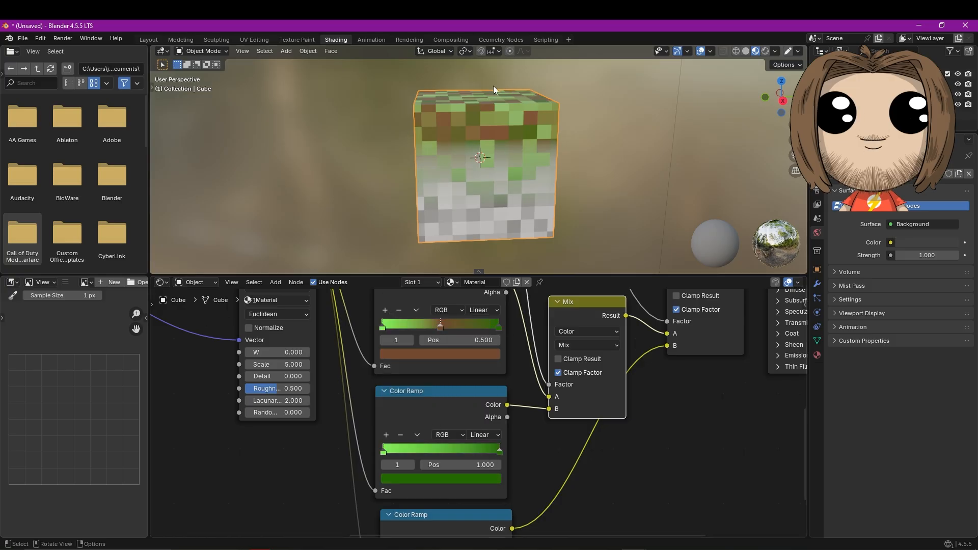
Rearrange the lower gradient-driven Color Ramp so white sits at the start and the black stop at position 0.068
scroll(477, 313, down, 1)
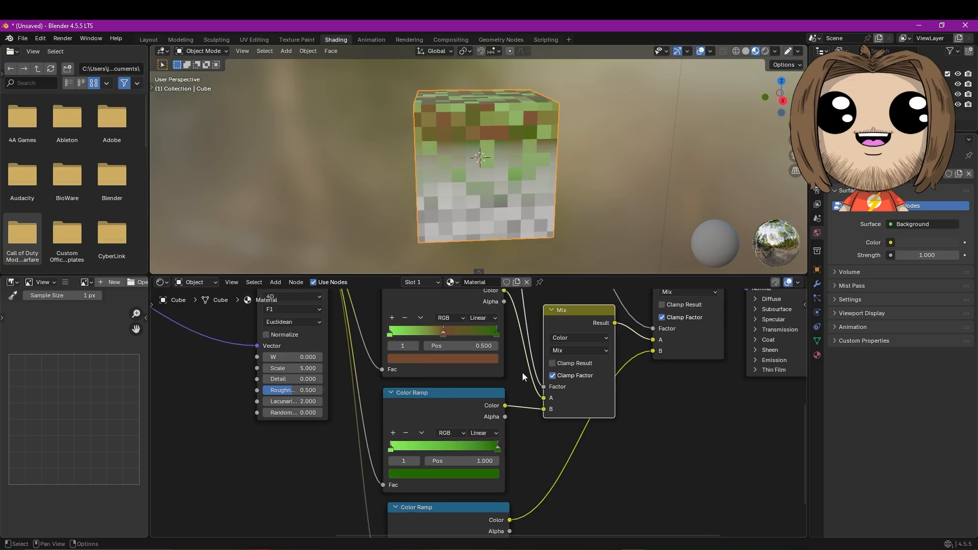
middle_drag(523, 374, 538, 548)
scroll(402, 359, down, 1)
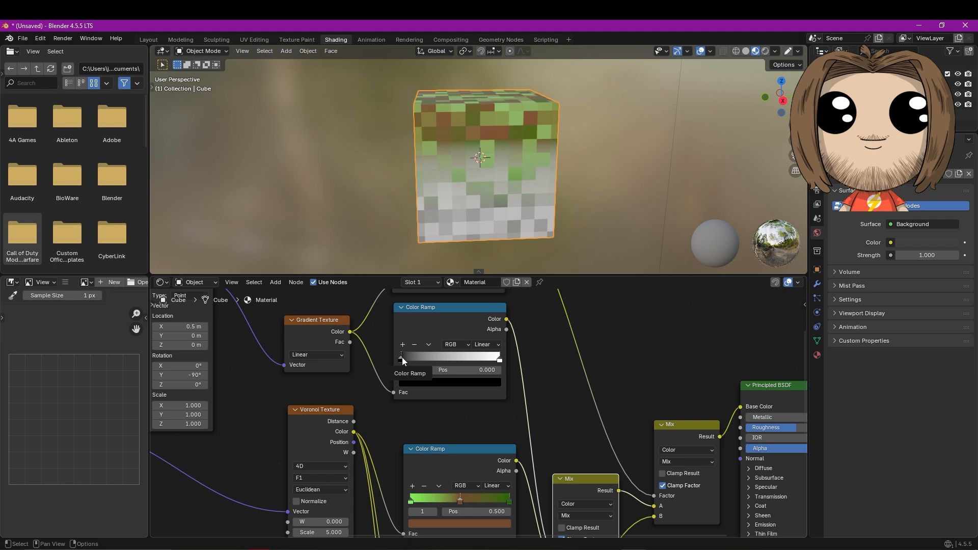
mouse_move(404, 358)
mouse_down()
mouse_move(488, 360)
mouse_move(394, 357)
mouse_move(418, 355)
mouse_move(408, 355)
mouse_up()
shift+middle_drag(461, 172, 457, 191)
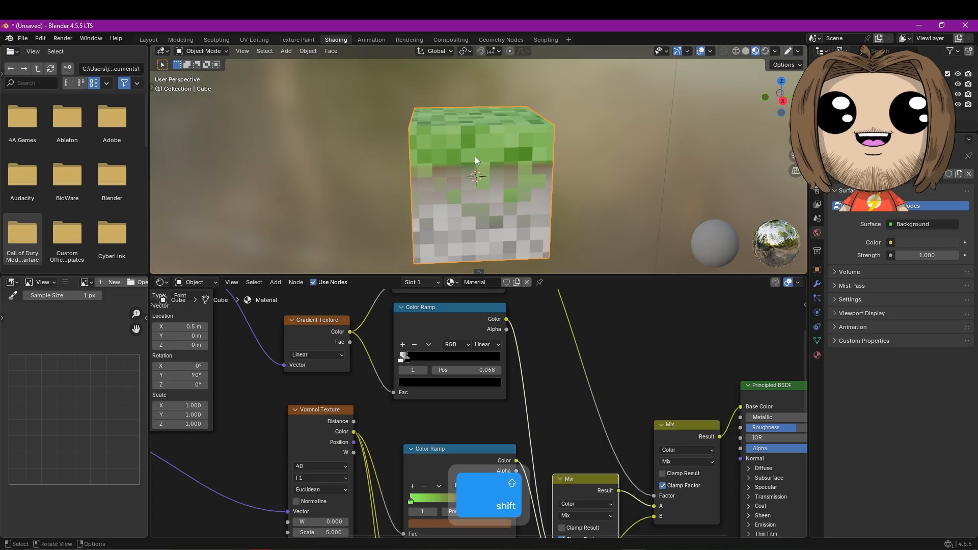
Color the first stop of the lowest Color Ramp with the brown sampled from the green ramp's middle stop
scroll(475, 157, up, 2)
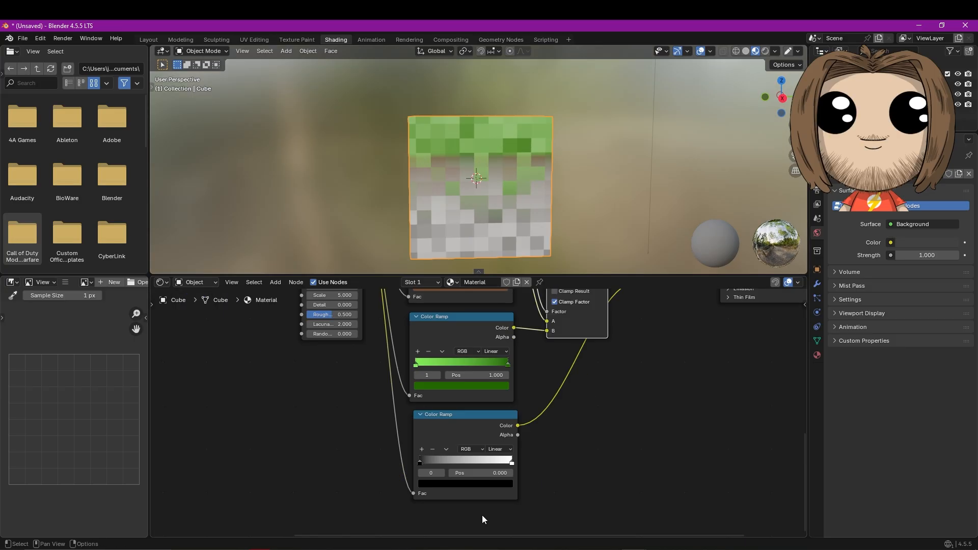
shift+middle_drag(482, 515, 482, 476)
scroll(445, 430, up, 1)
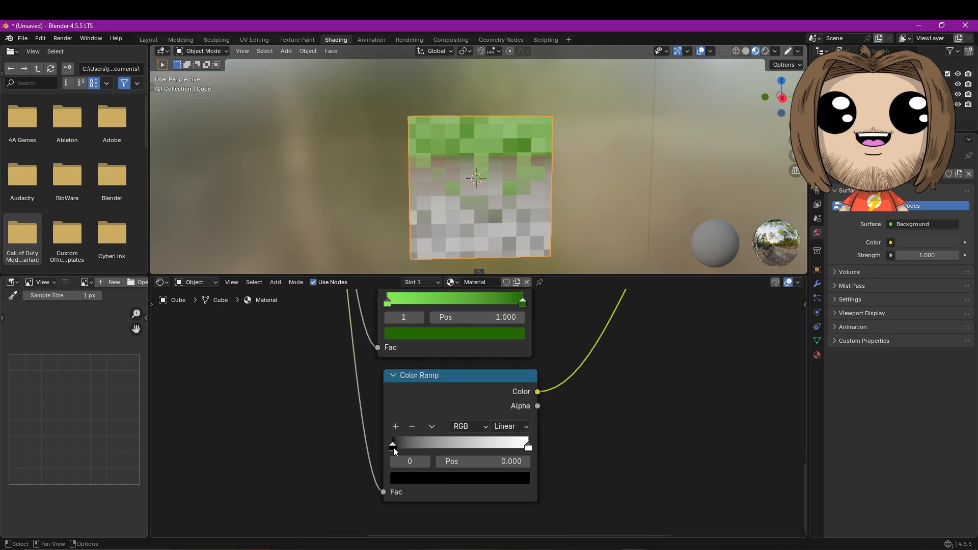
scroll(433, 399, down, 1)
middle_drag(434, 399, 445, 437)
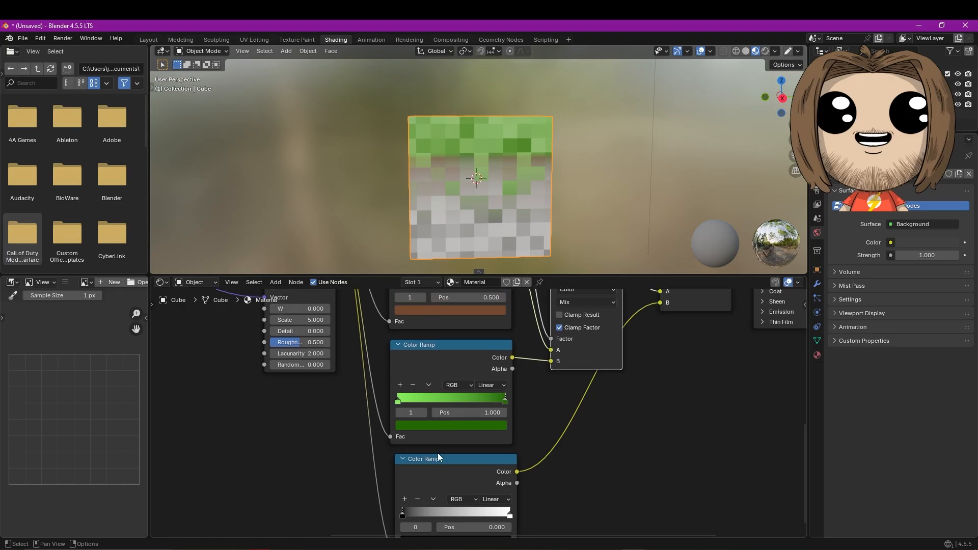
click(402, 516)
middle_drag(402, 516, 405, 505)
click(427, 530)
click(496, 516)
click(469, 303)
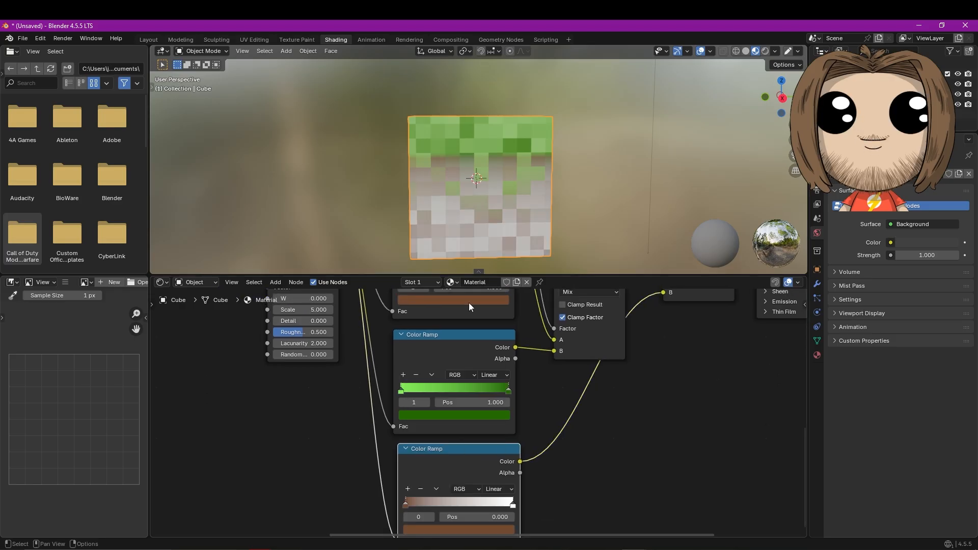
Color the last stop of the lowest Color Ramp dark brown
middle_drag(520, 520, 521, 464)
scroll(521, 464, up, 1)
click(518, 453)
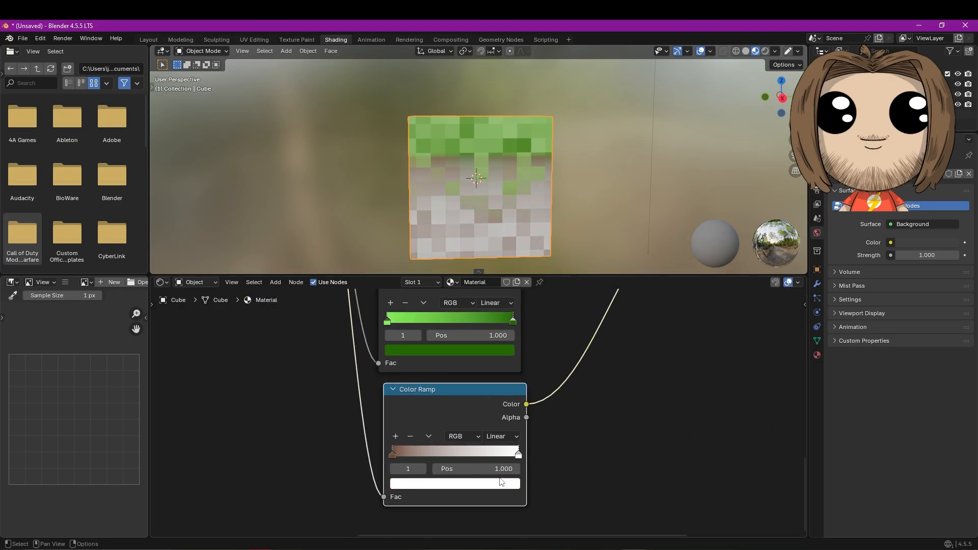
click(499, 489)
click(432, 376)
ctrl+scroll(445, 369, down, 15)
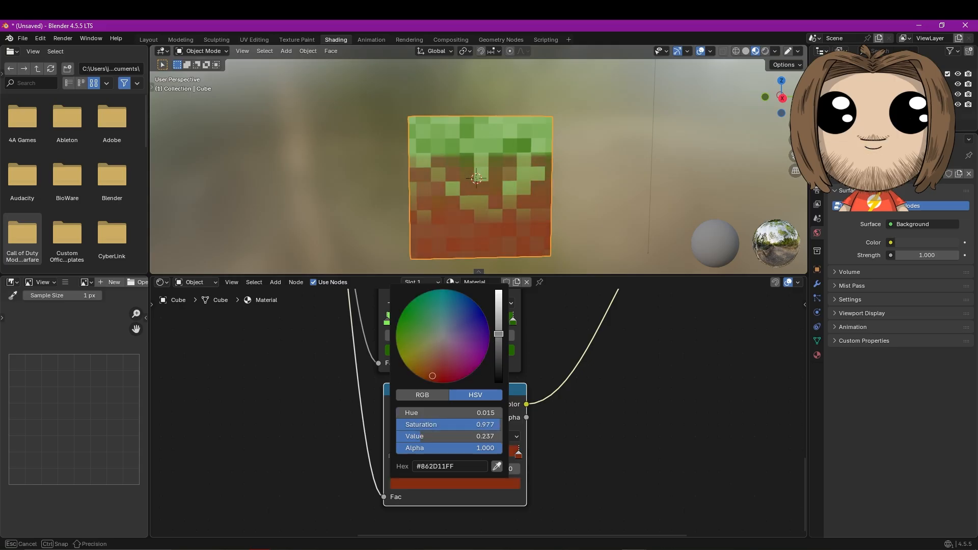
ctrl+scroll(444, 369, down, 4)
middle_drag(484, 199, 609, 187)
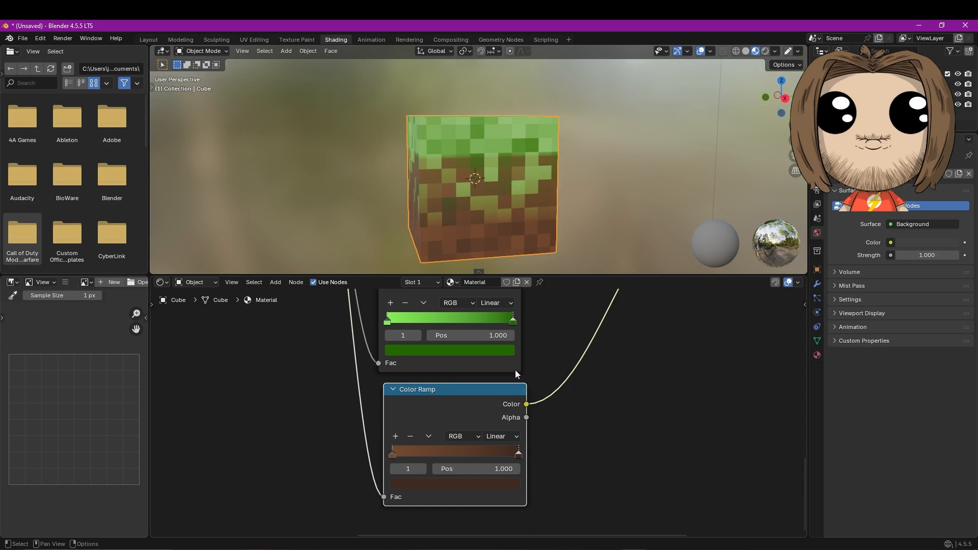
Add a grey stop near the black end of the topmost Color Ramp and move its white stop to position 0.241
scroll(515, 371, down, 2)
middle_drag(512, 330, 510, 477)
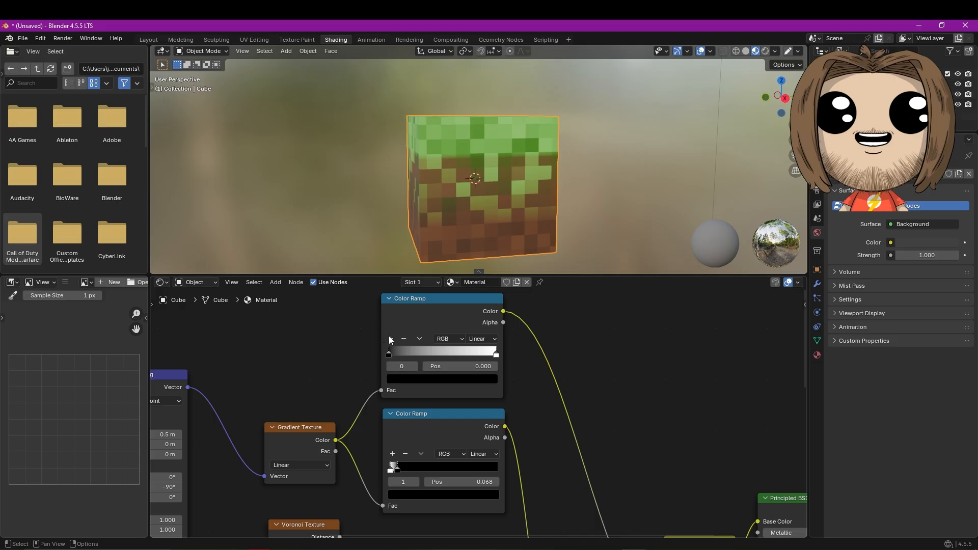
ctrl+click(421, 353)
drag(421, 354, 403, 353)
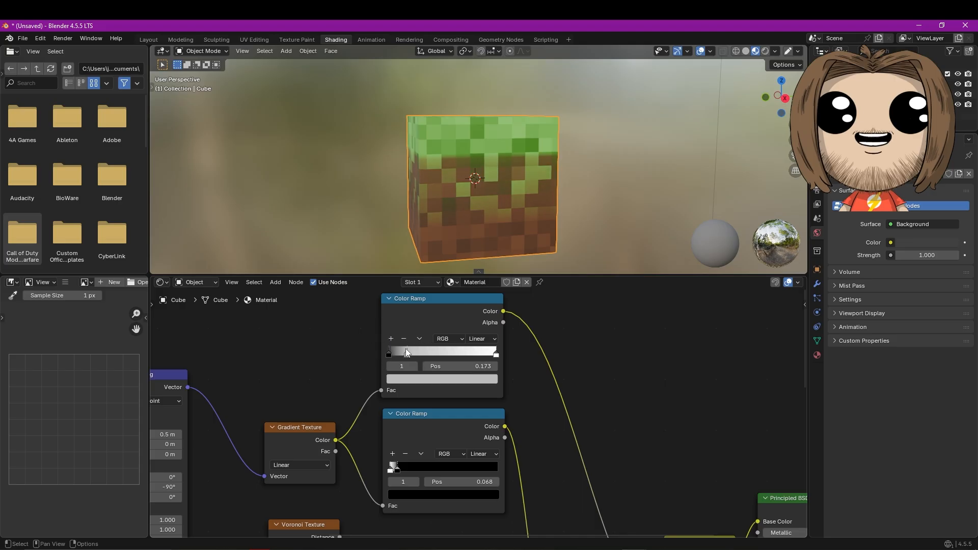
drag(496, 353, 413, 355)
click(405, 355)
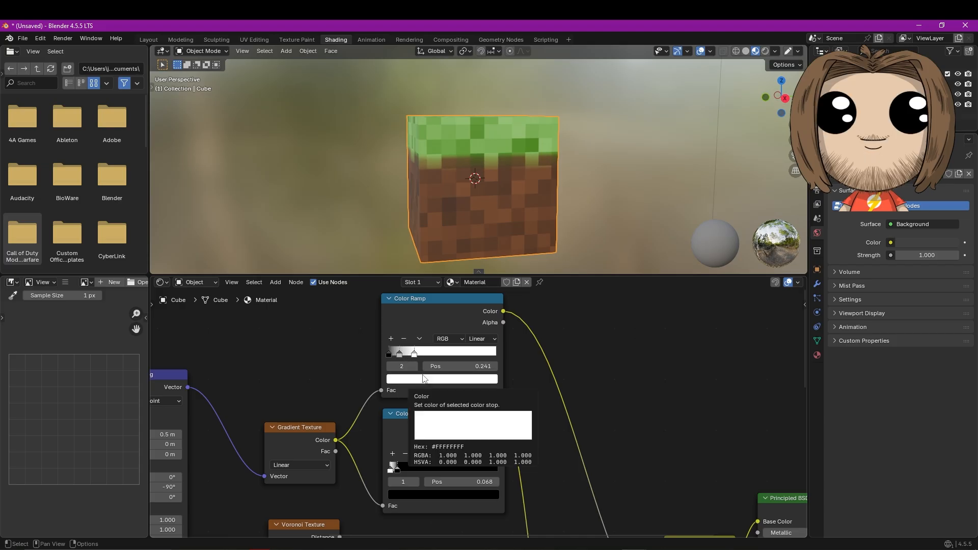
Set the interpolation of both Color Ramps driven by the Gradient Texture to Ease
click(494, 339)
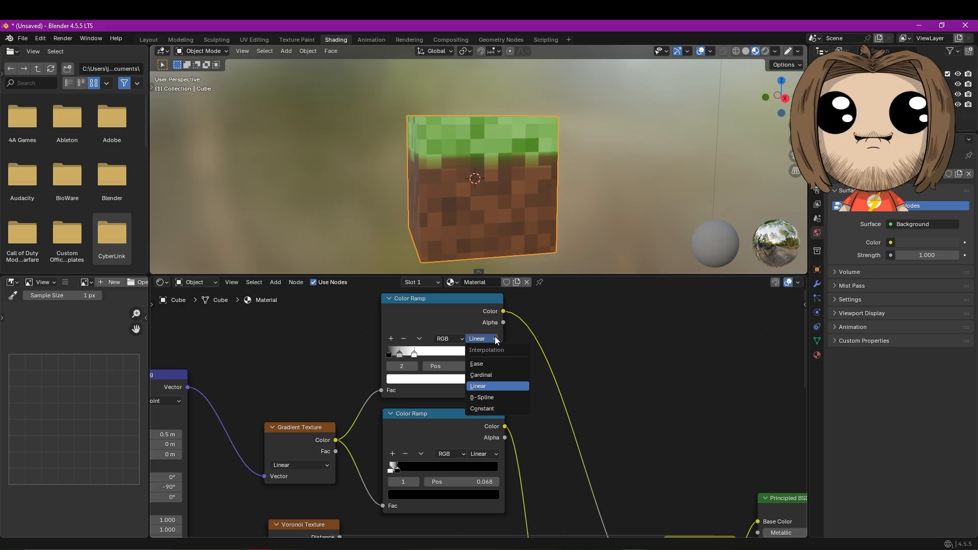
click(488, 365)
click(493, 454)
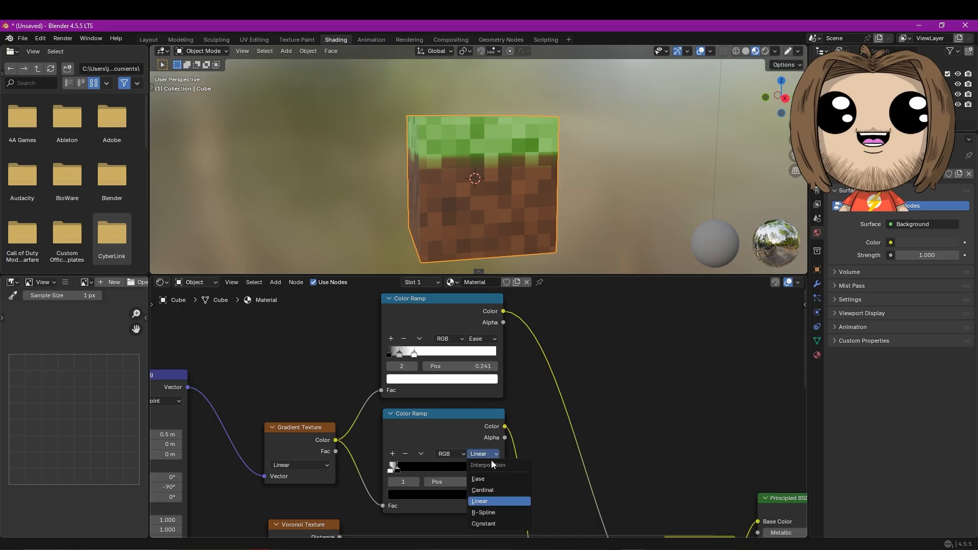
click(484, 478)
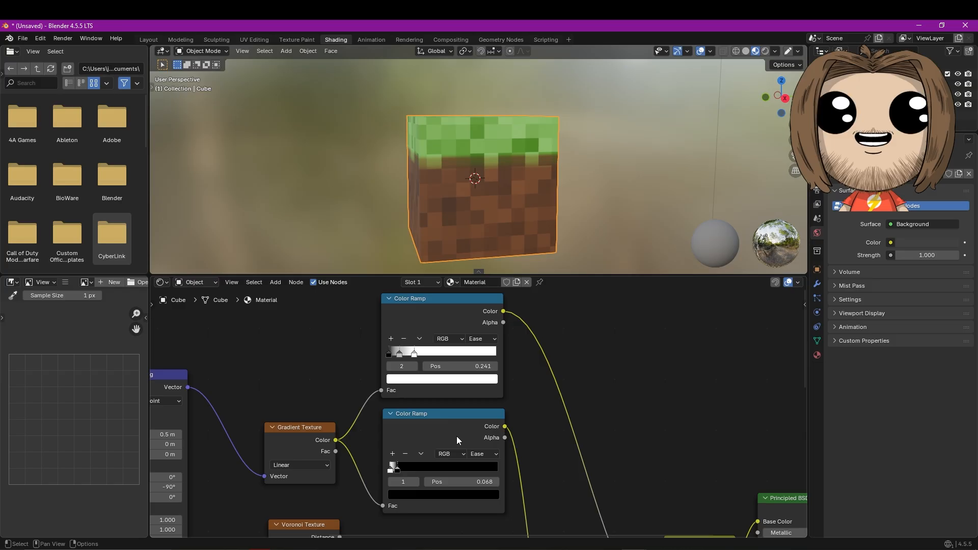
Set the green-brown-green Color Ramp to Constant interpolation and shift its brown and dark green stops toward the start
middle_drag(457, 436, 552, 464)
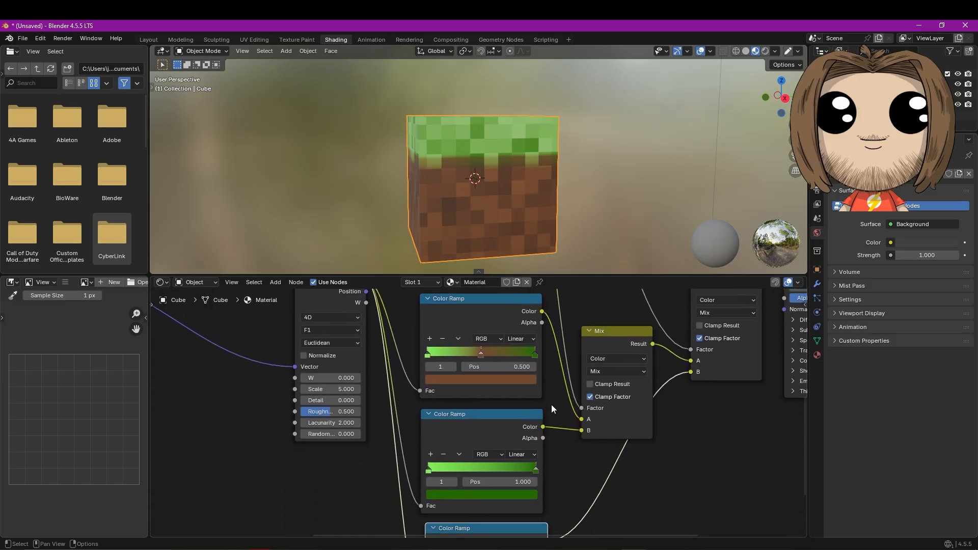
click(530, 339)
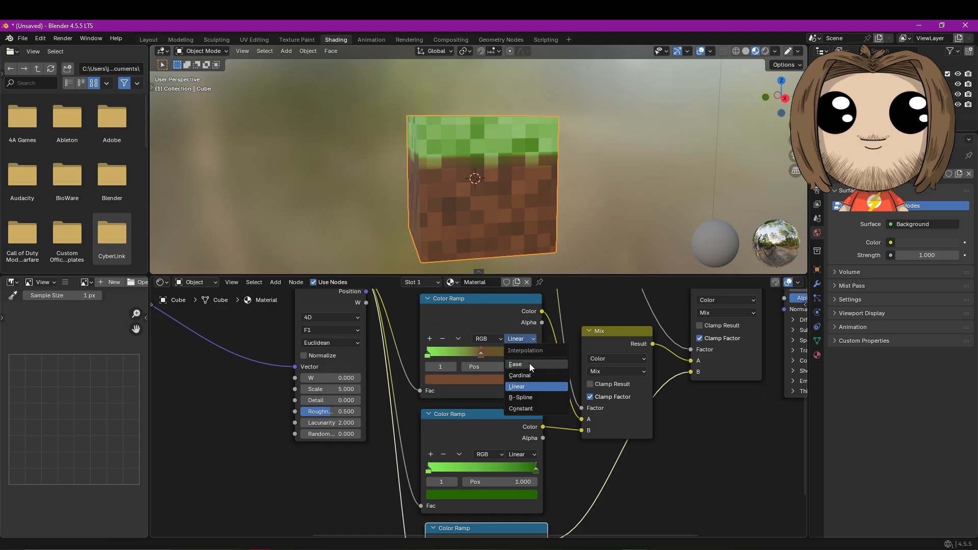
click(532, 408)
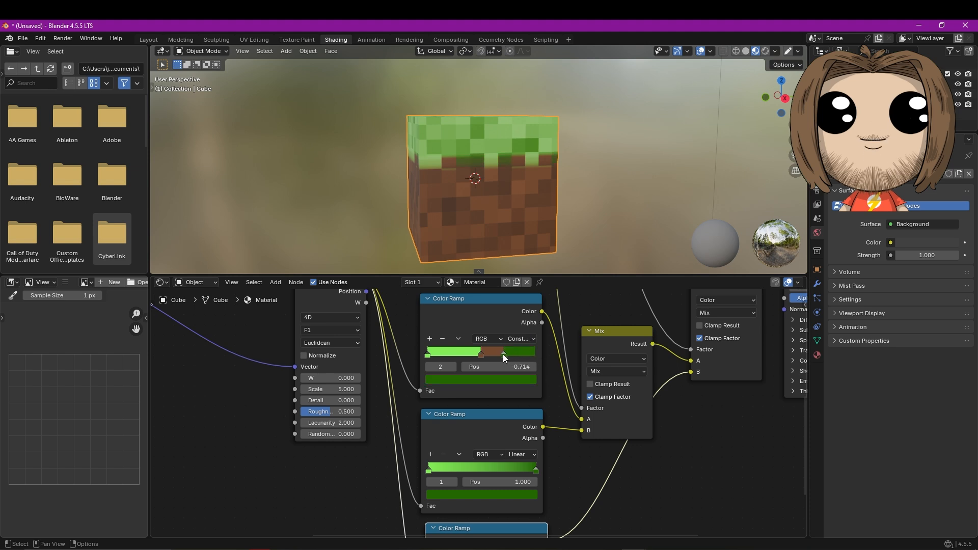
mouse_move(481, 353)
mouse_down()
mouse_move(457, 354)
mouse_move(497, 354)
mouse_up()
middle_drag(479, 204, 474, 224)
Recolor the first stop of the green-brown-green Color Ramp to a vivid, highly saturated green
click(427, 355)
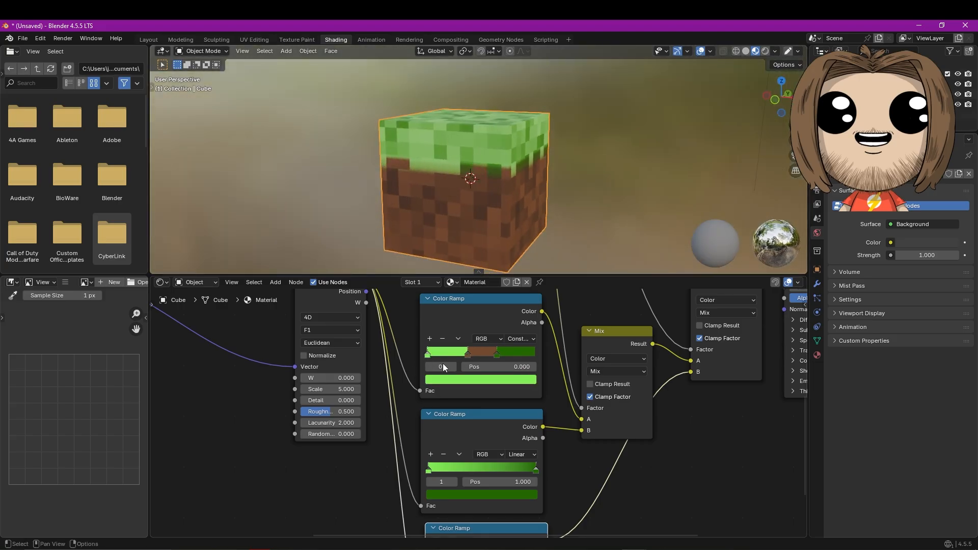
click(453, 380)
drag(446, 249, 432, 247)
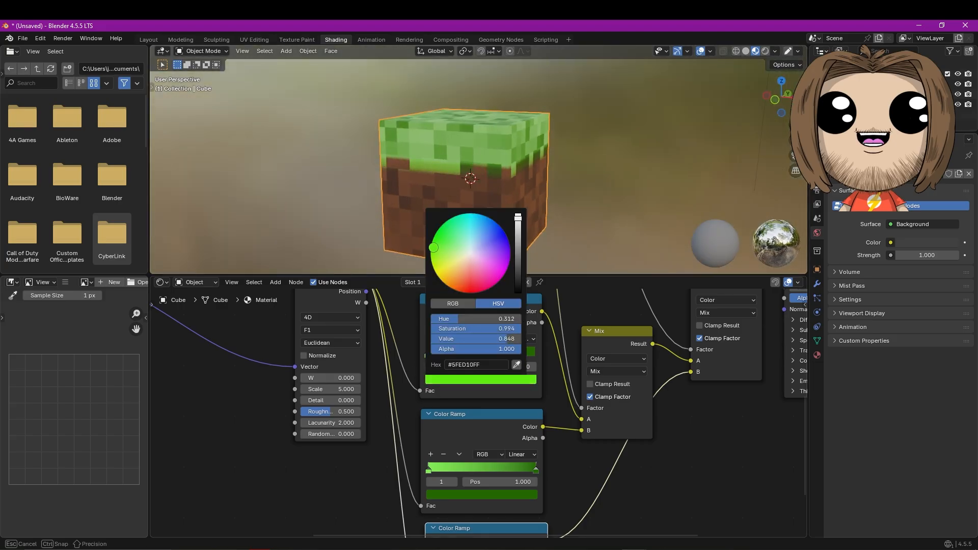
Color the first stop of the two-stop green Color Ramp with the vivid green sampled from the ramp above it
click(429, 471)
click(474, 495)
click(517, 479)
click(500, 380)
Move the dark green stop of the two-stop green Color Ramp to position 0.850 and set the Voronoi Texture scale to 6.500
drag(536, 470, 520, 470)
drag(332, 389, 351, 390)
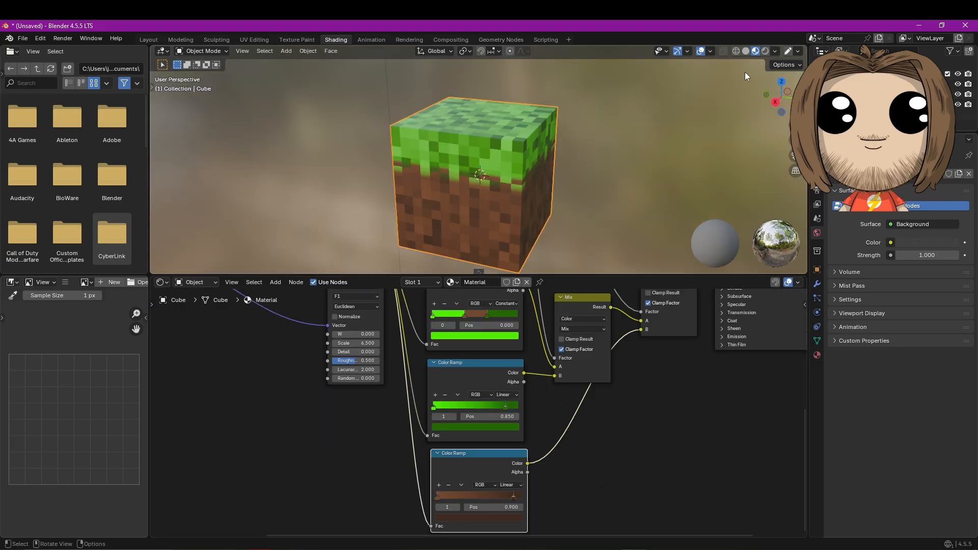
Switch the viewport to Rendered shading and inspect the block, bringing the Principled BSDF node into view
click(765, 50)
mouse_move(631, 114)
middle_down()
mouse_move(560, 139)
mouse_move(583, 137)
middle_up()
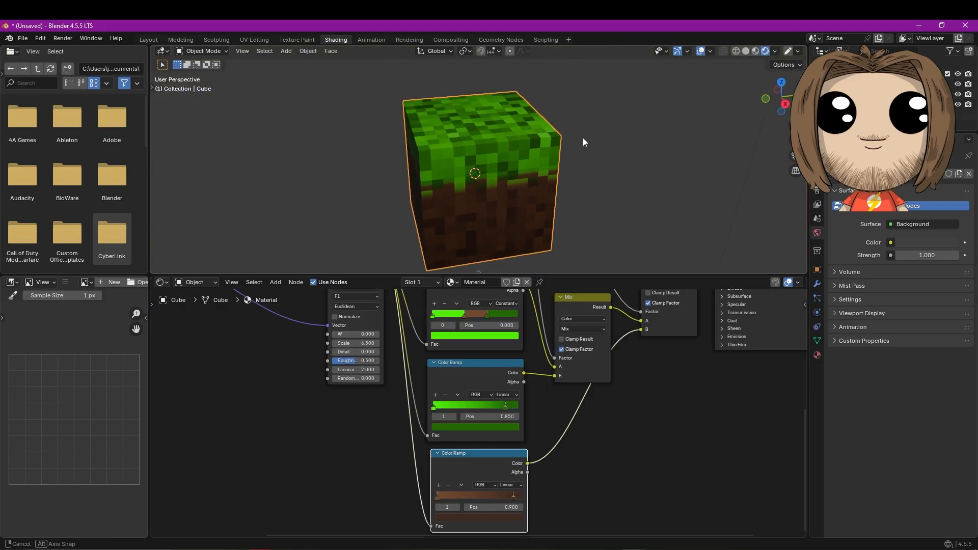
scroll(652, 377, down, 1)
middle_drag(662, 397, 618, 480)
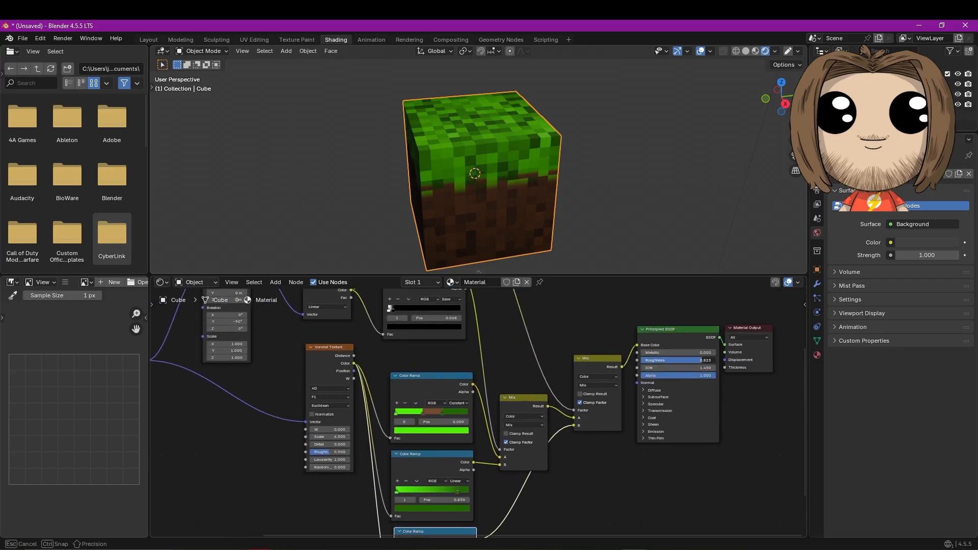